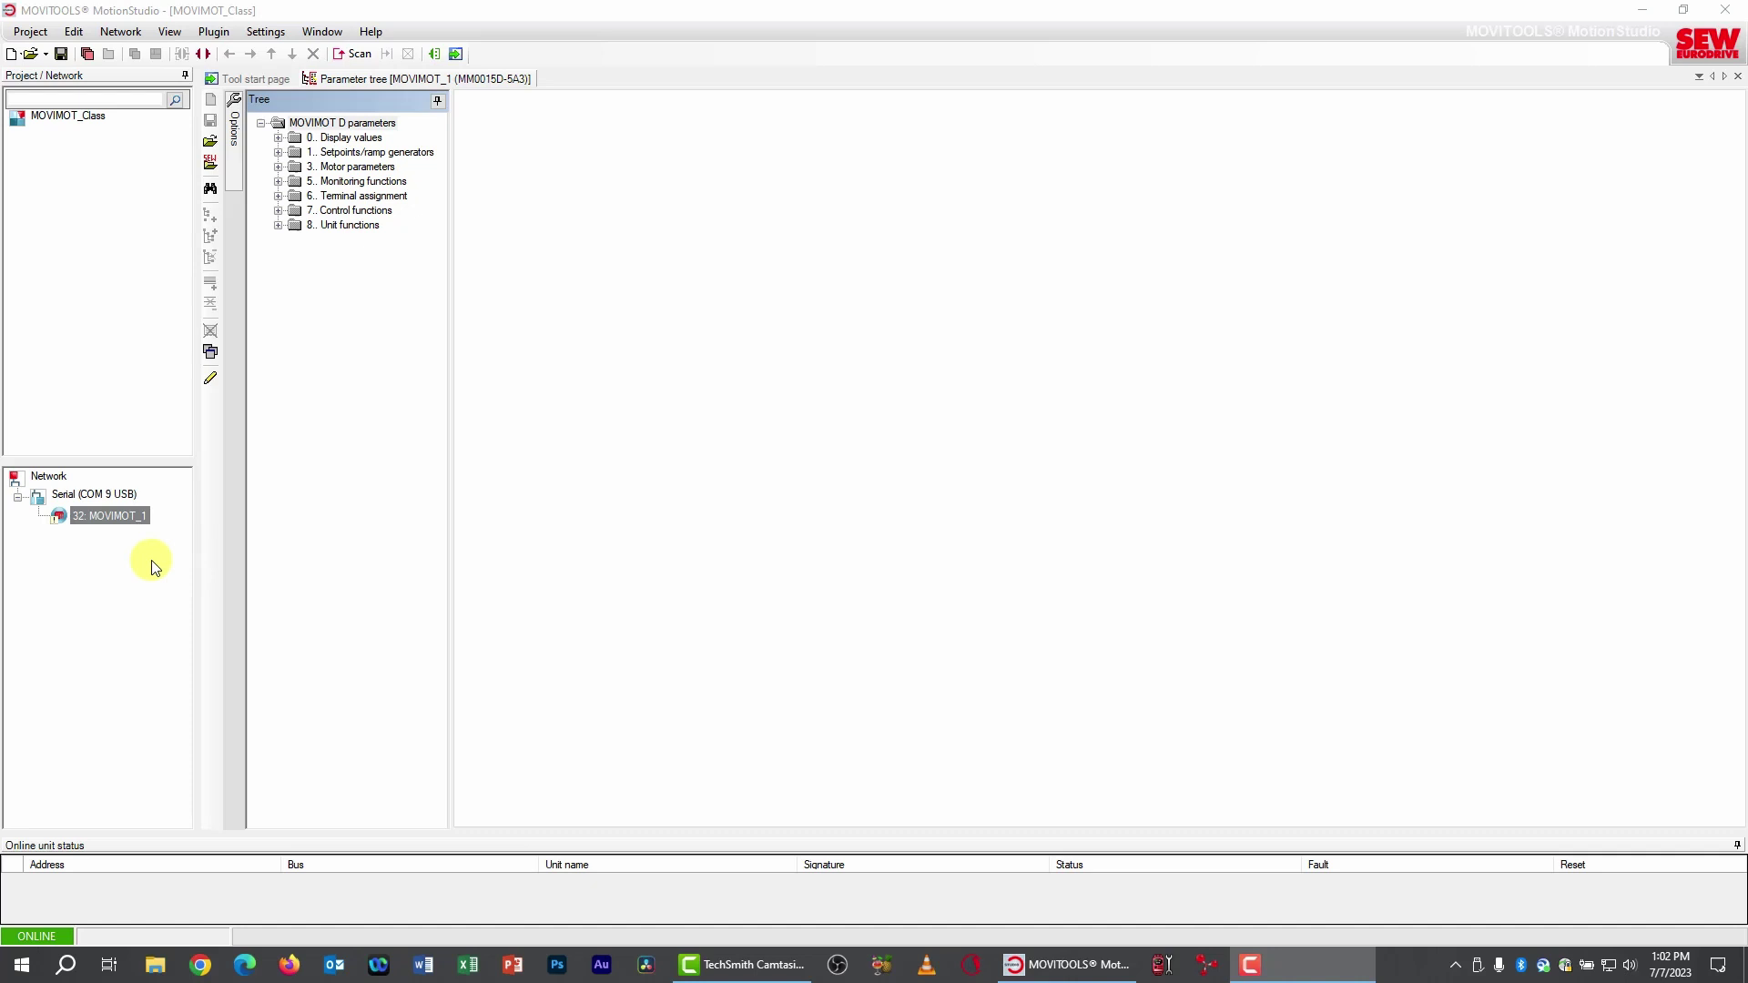
- Activate online manual mode for MOVIMOT_1, reset the drive, and select the rapid speed setpoint
right_click(113, 516)
mouse_move(311, 668)
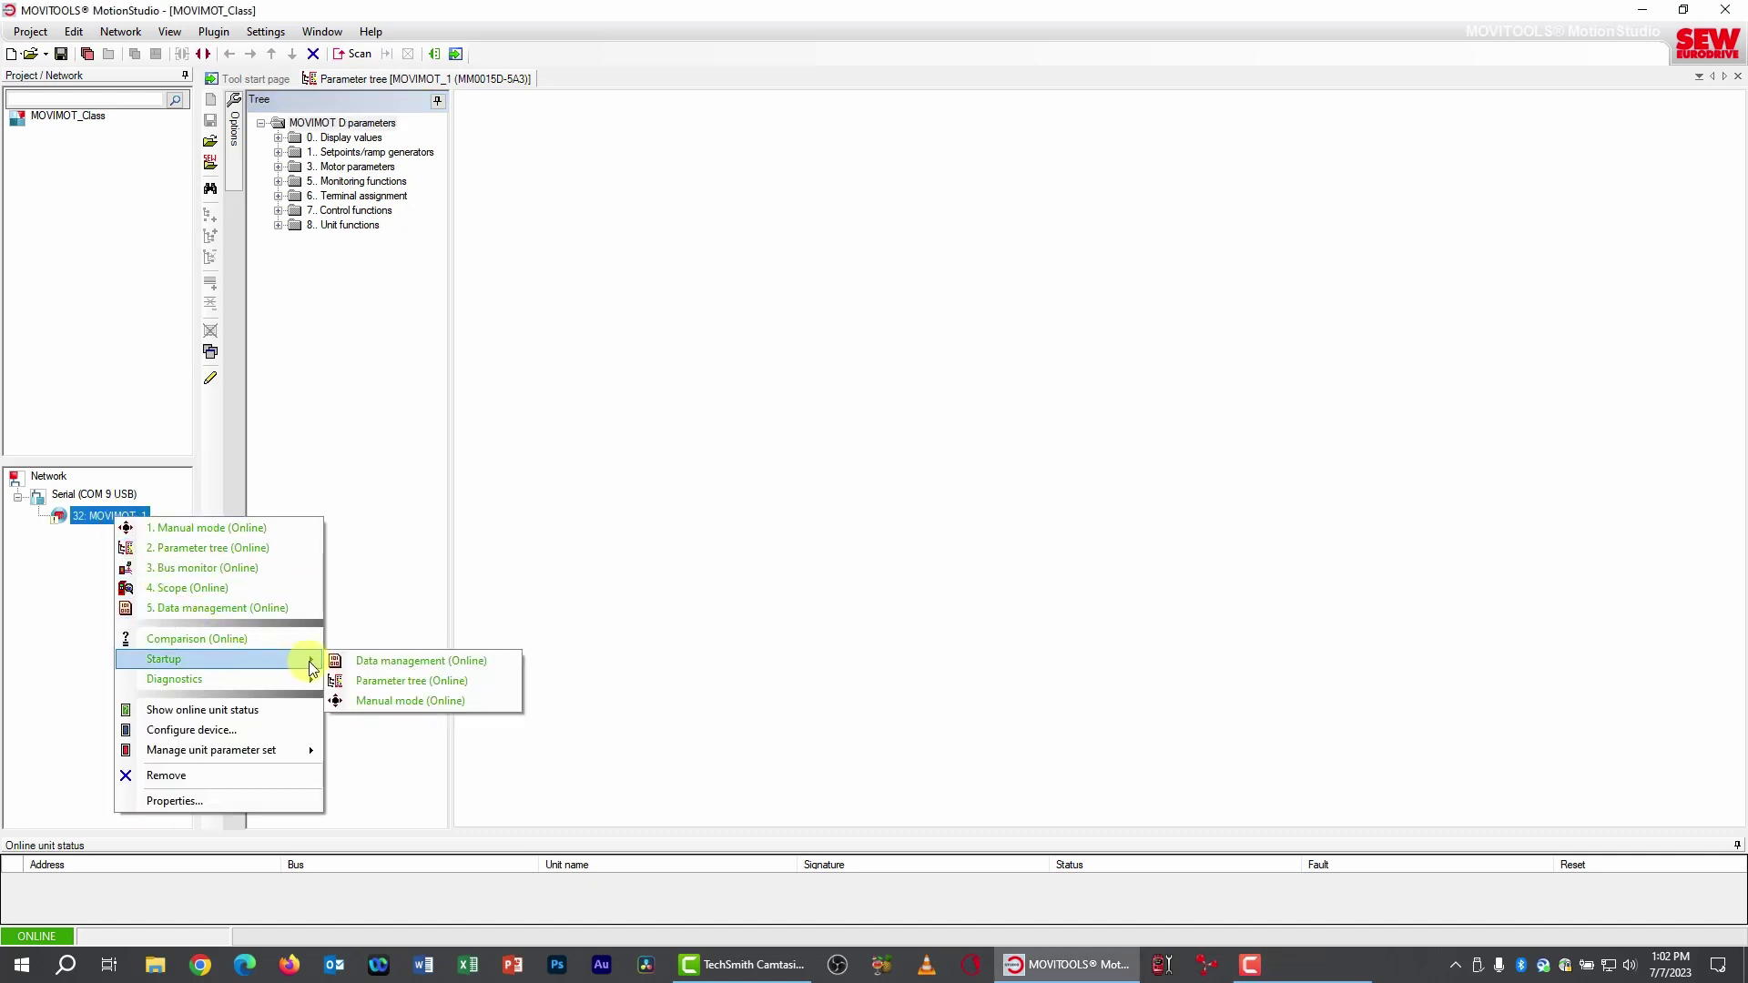
click(375, 700)
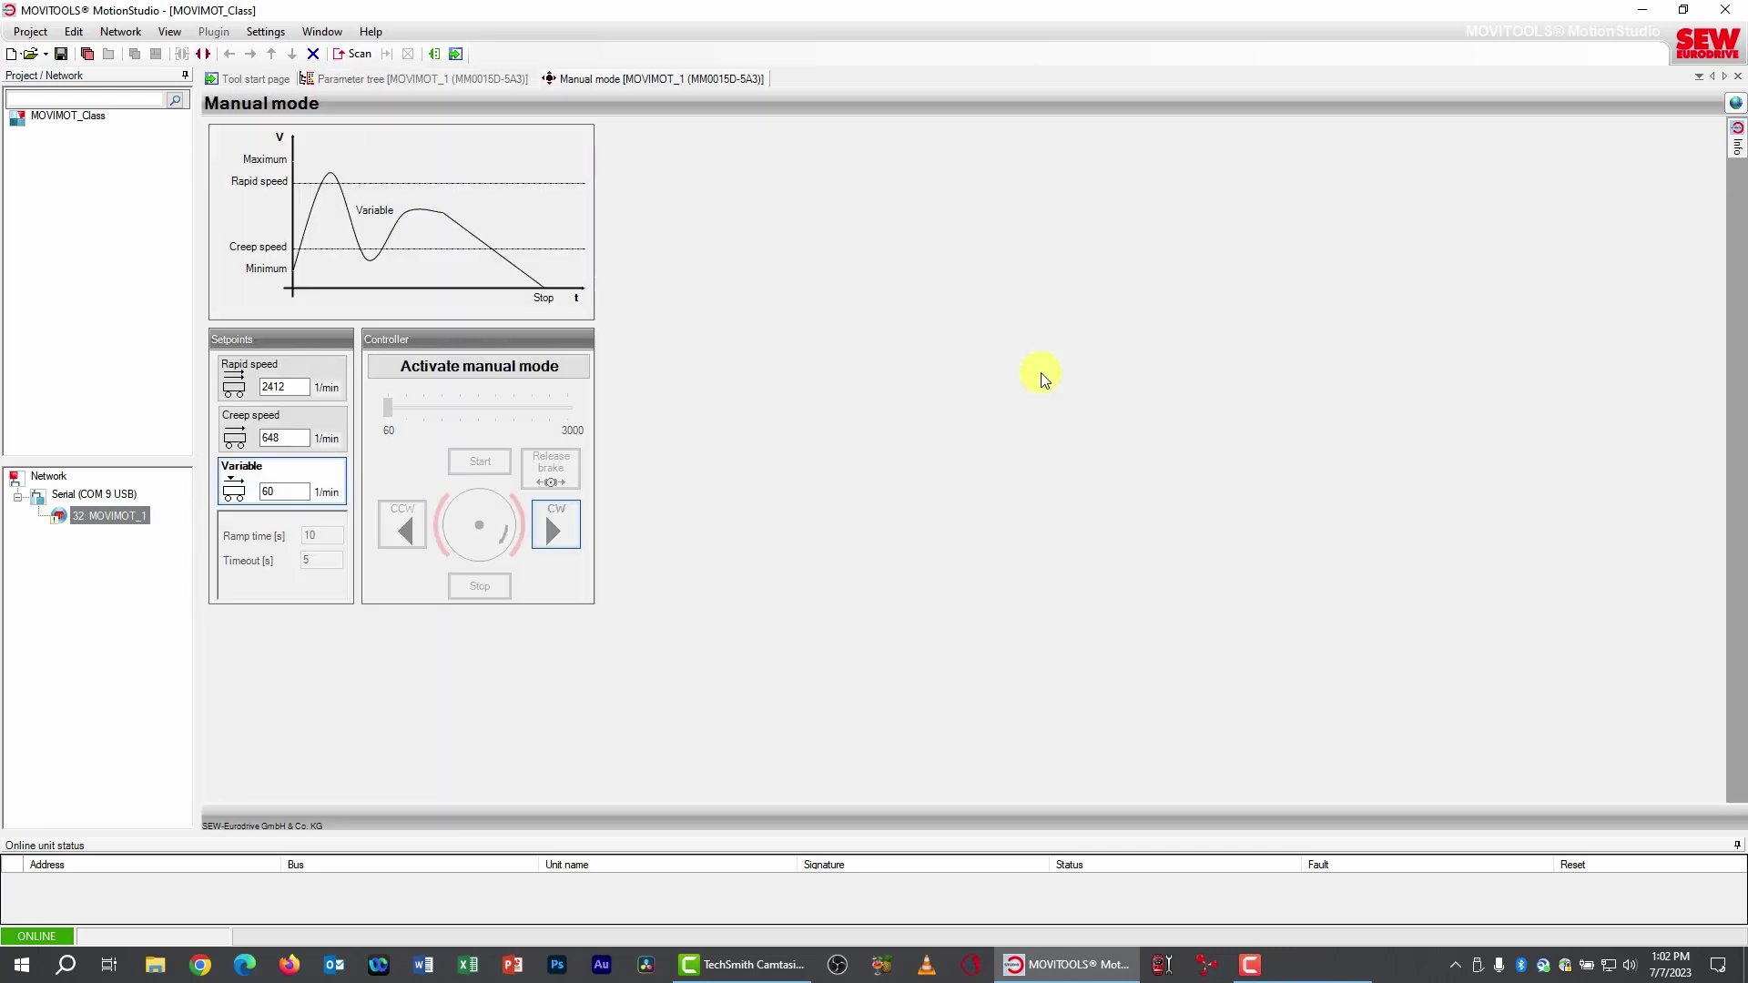
click(452, 369)
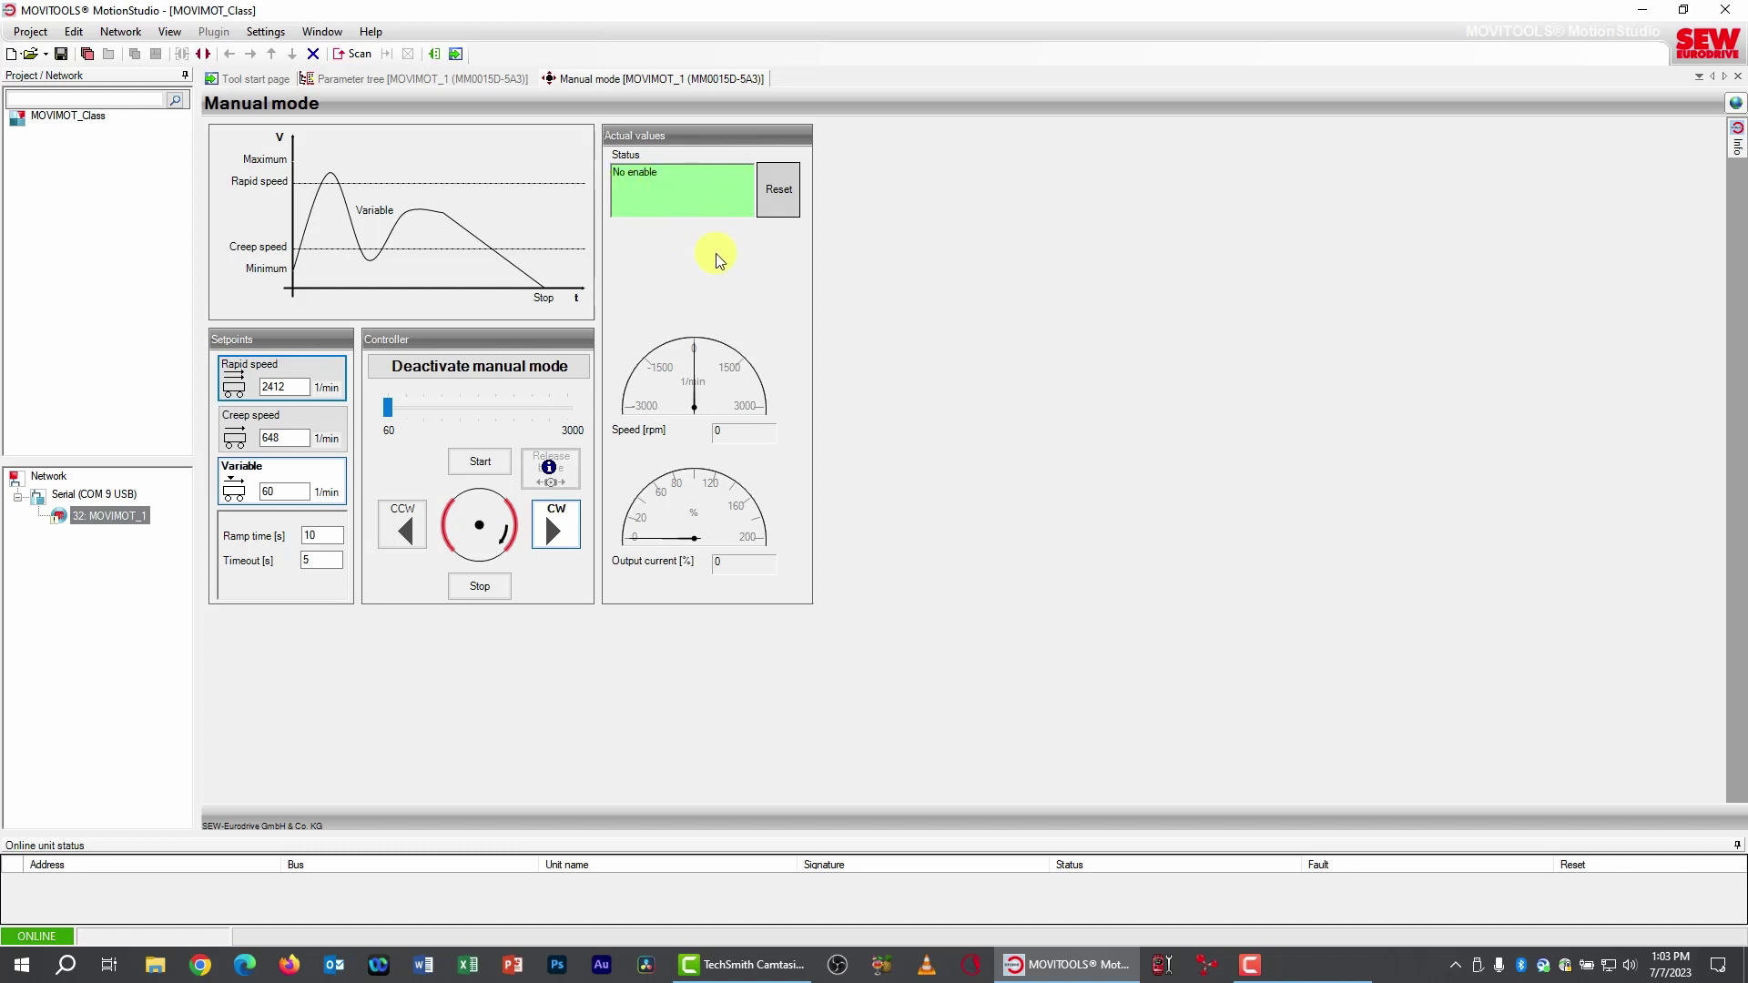
click(780, 194)
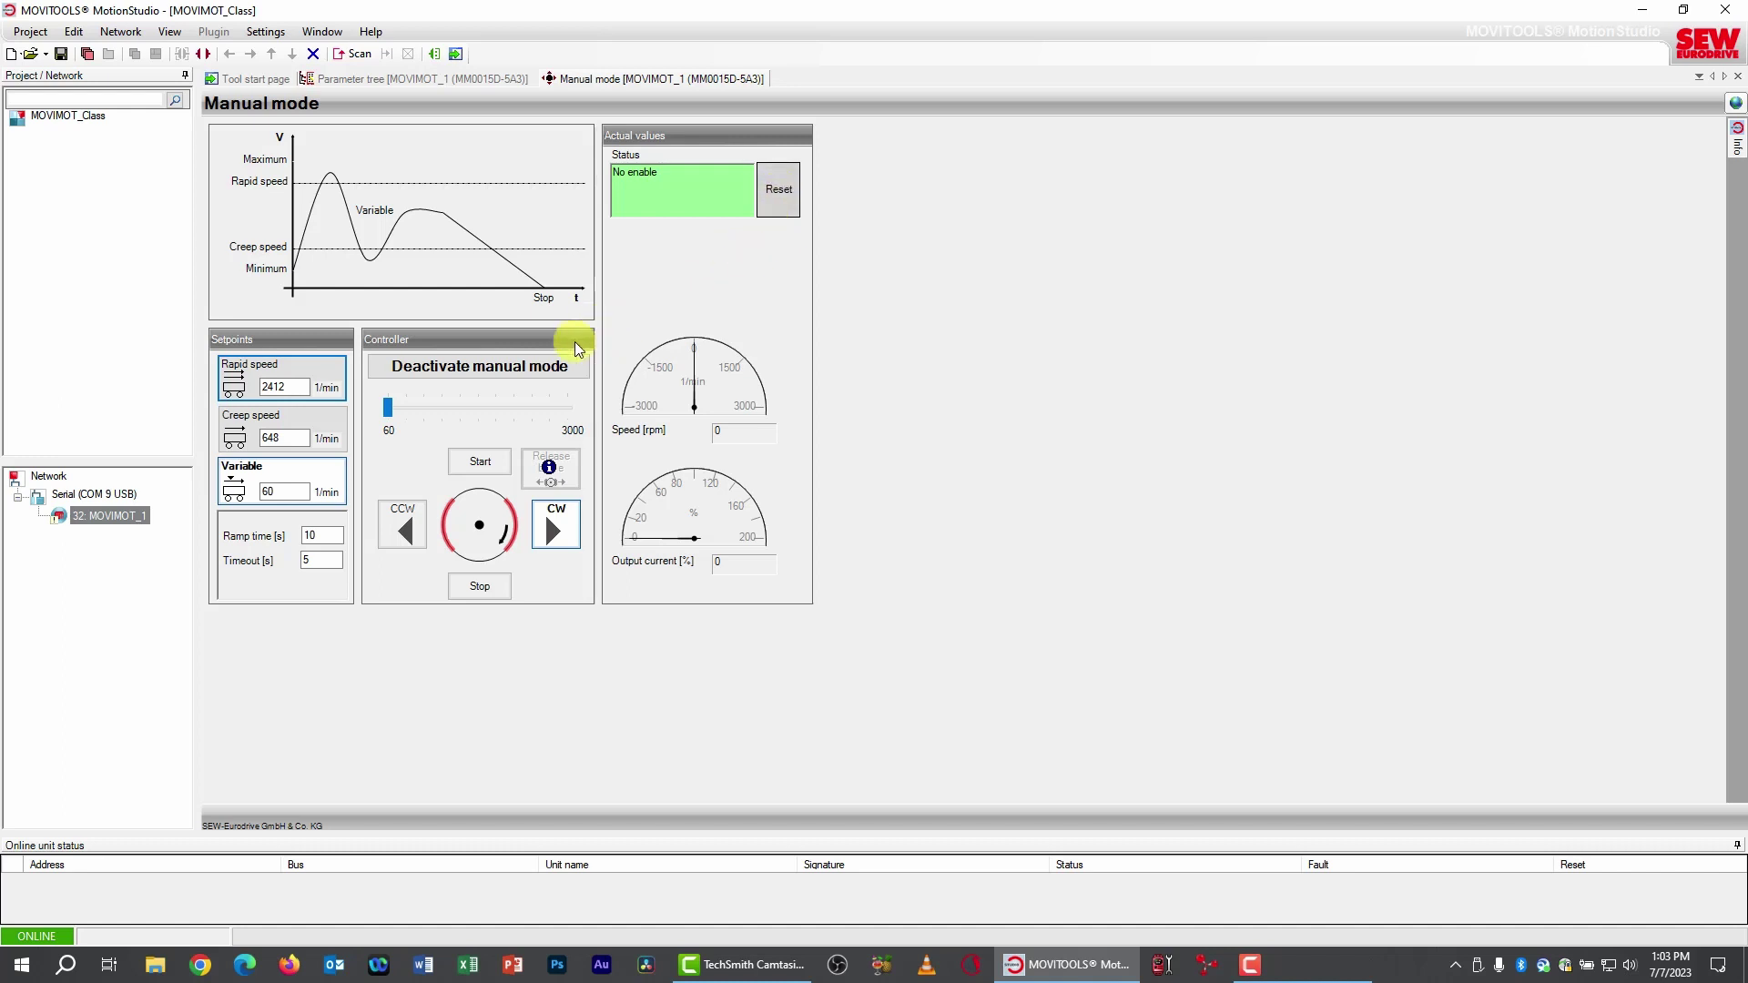
click(308, 366)
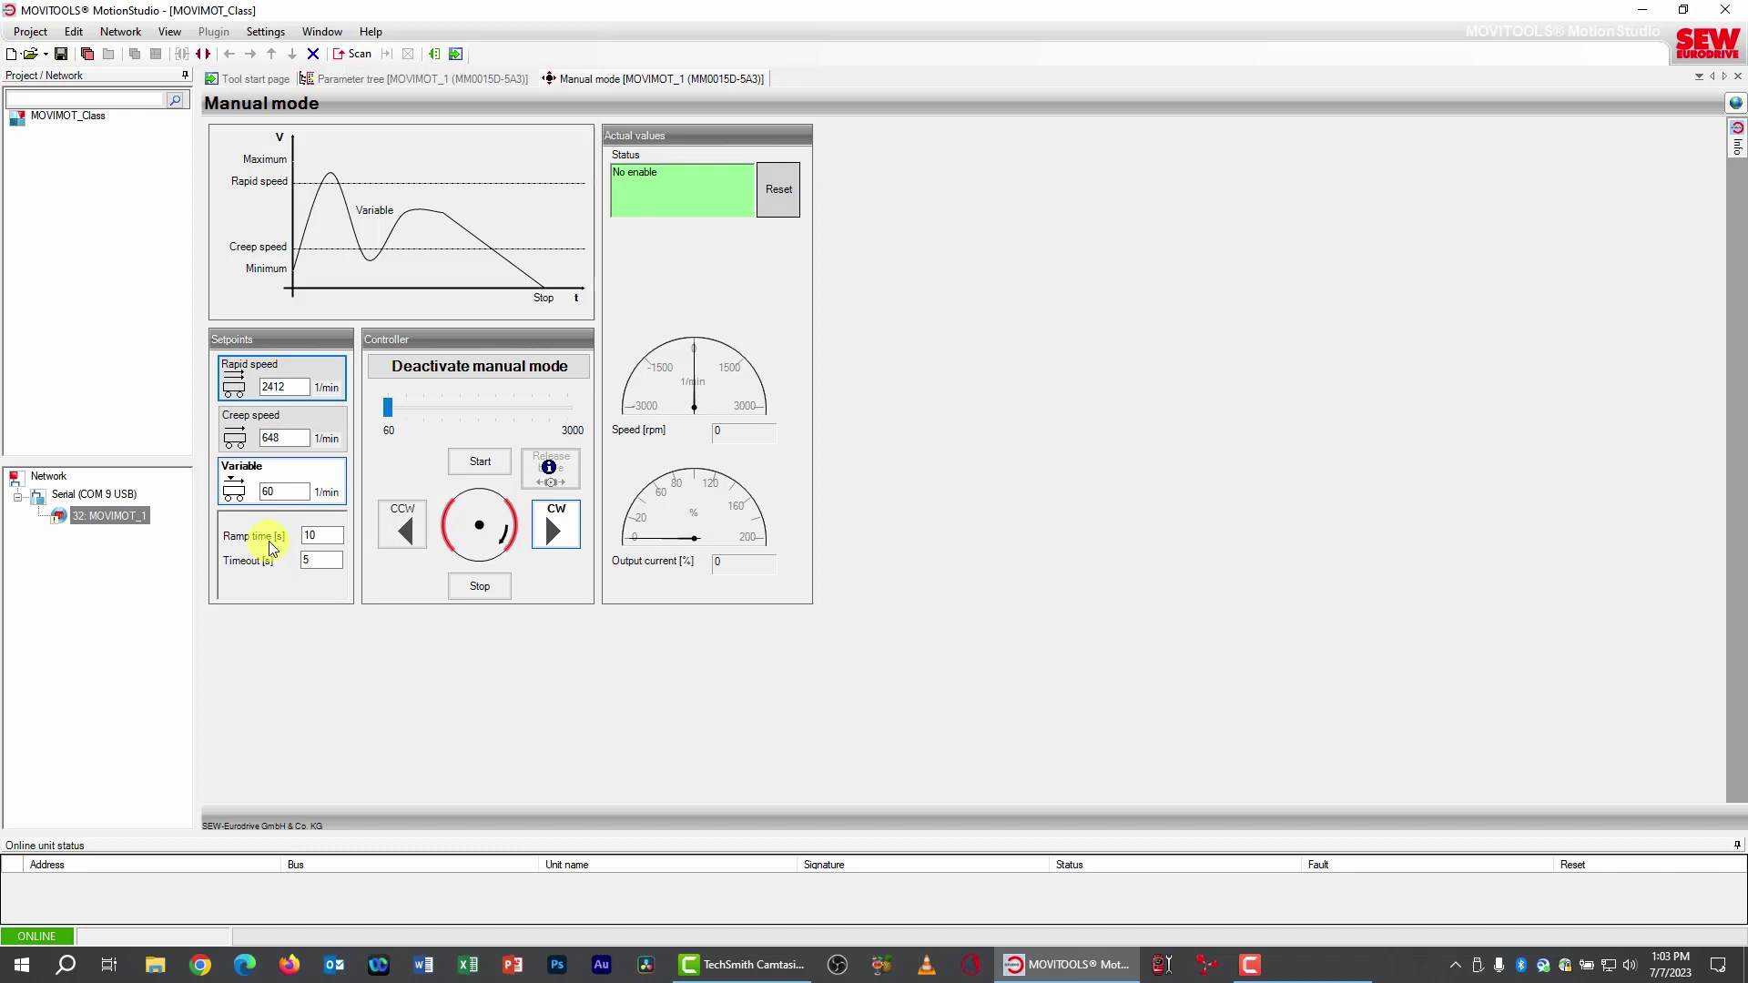
- Set the manual-mode ramp time to 2 s
double_click(334, 536)
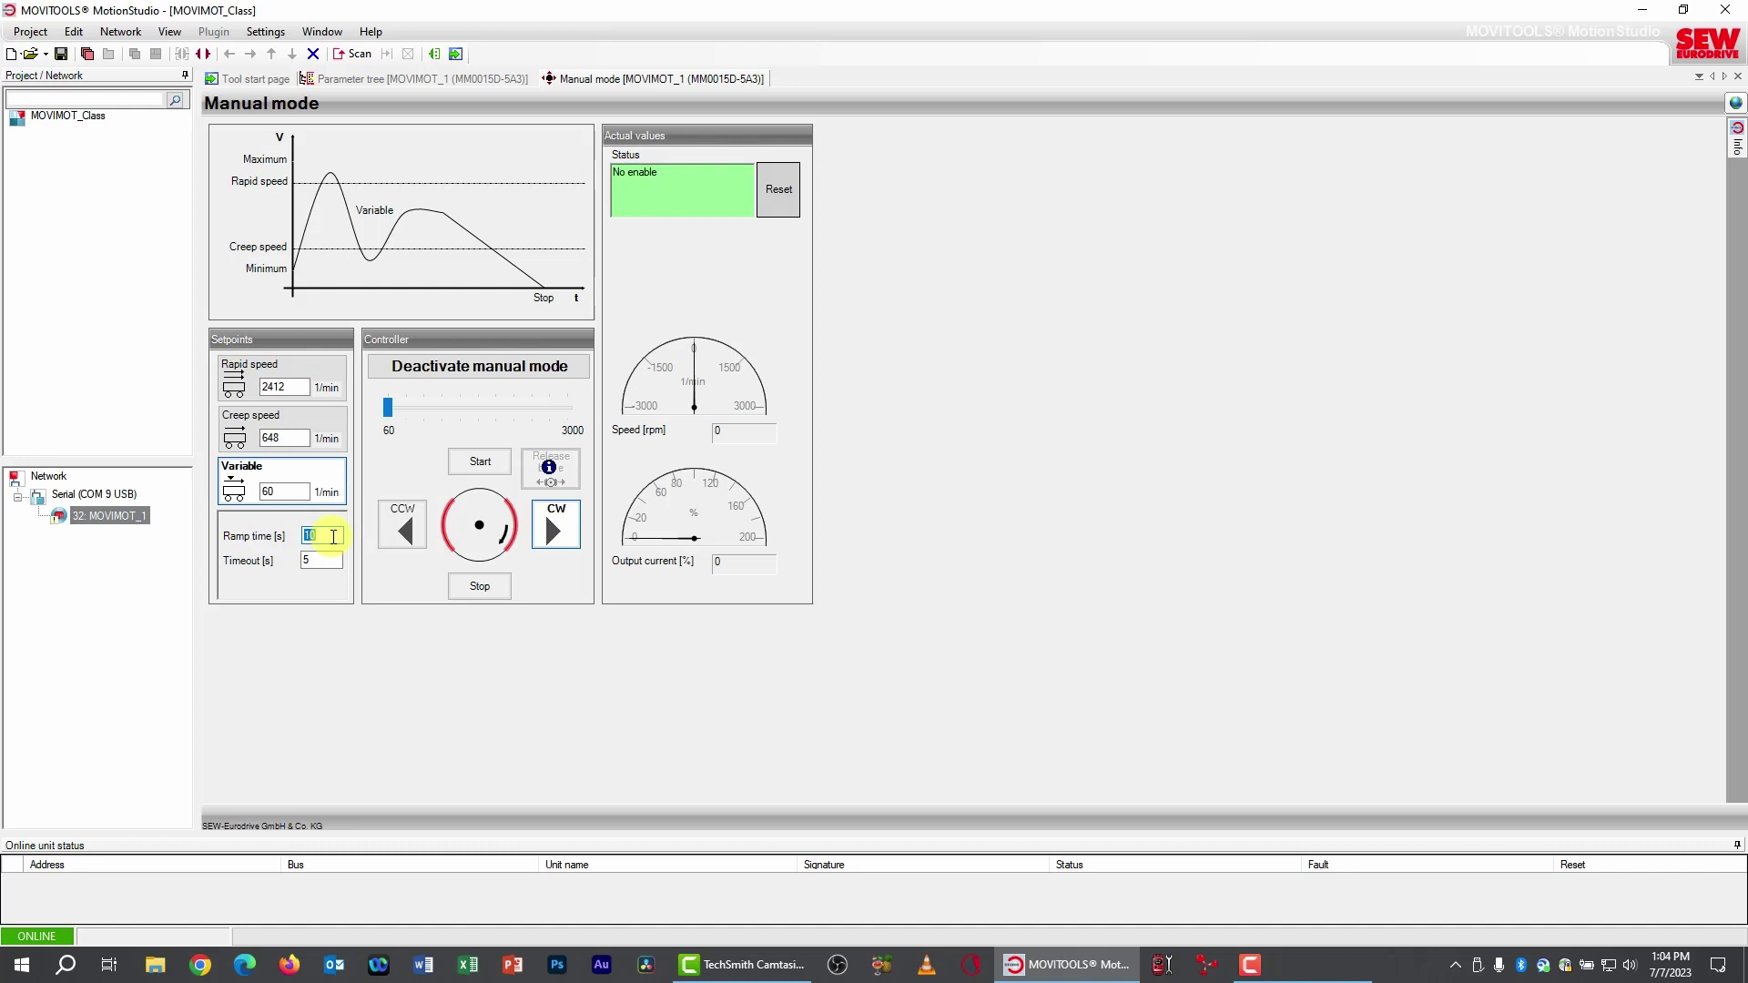
text(2)
click(333, 537)
- Start the motor at about 1105 rpm and run it counter-clockwise, then clockwise
click(483, 461)
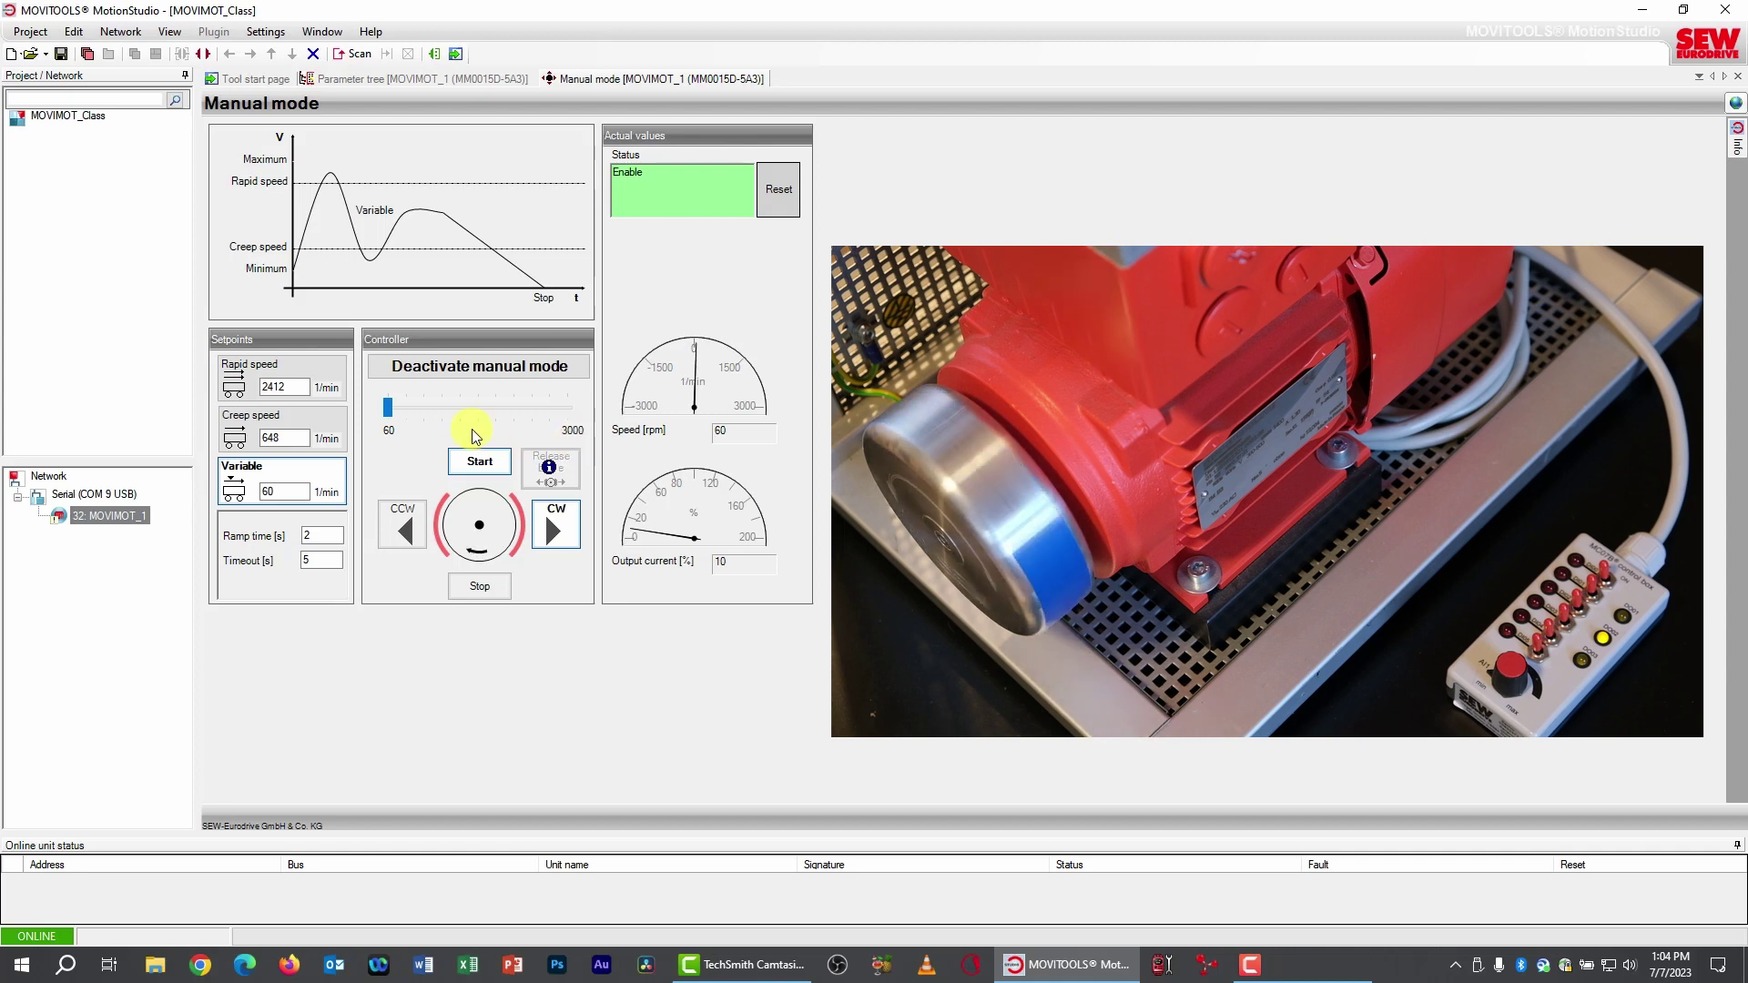
drag(385, 407, 451, 406)
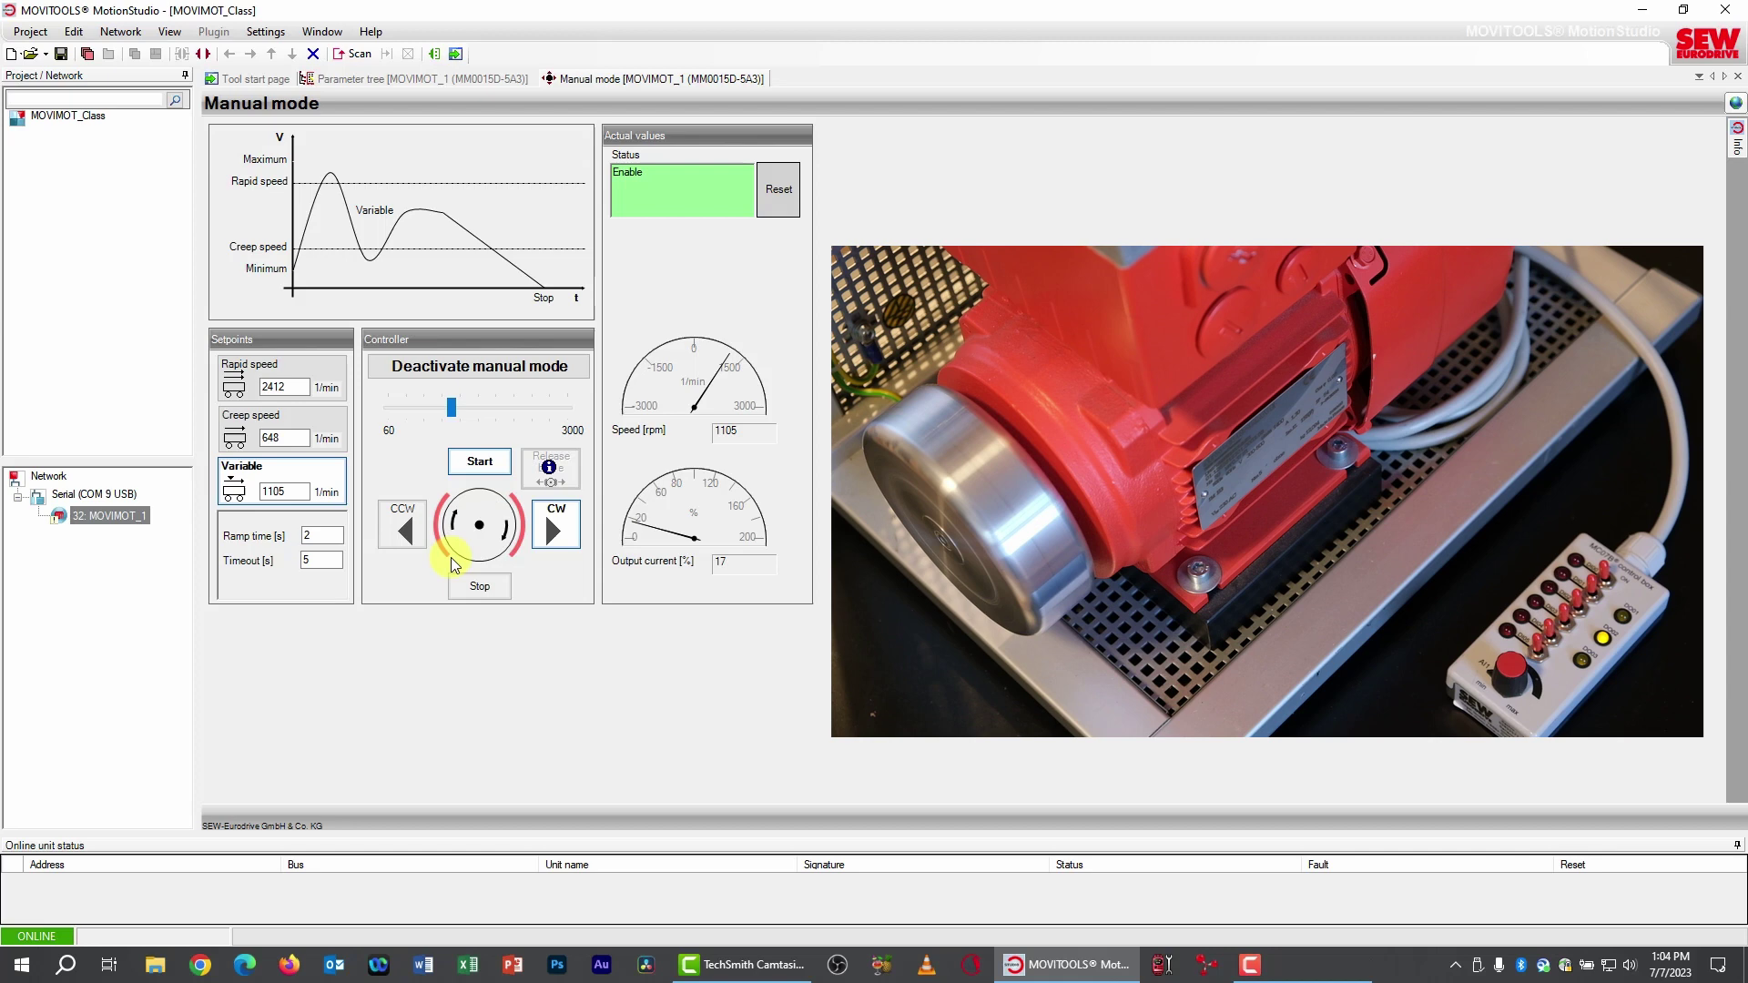
click(408, 526)
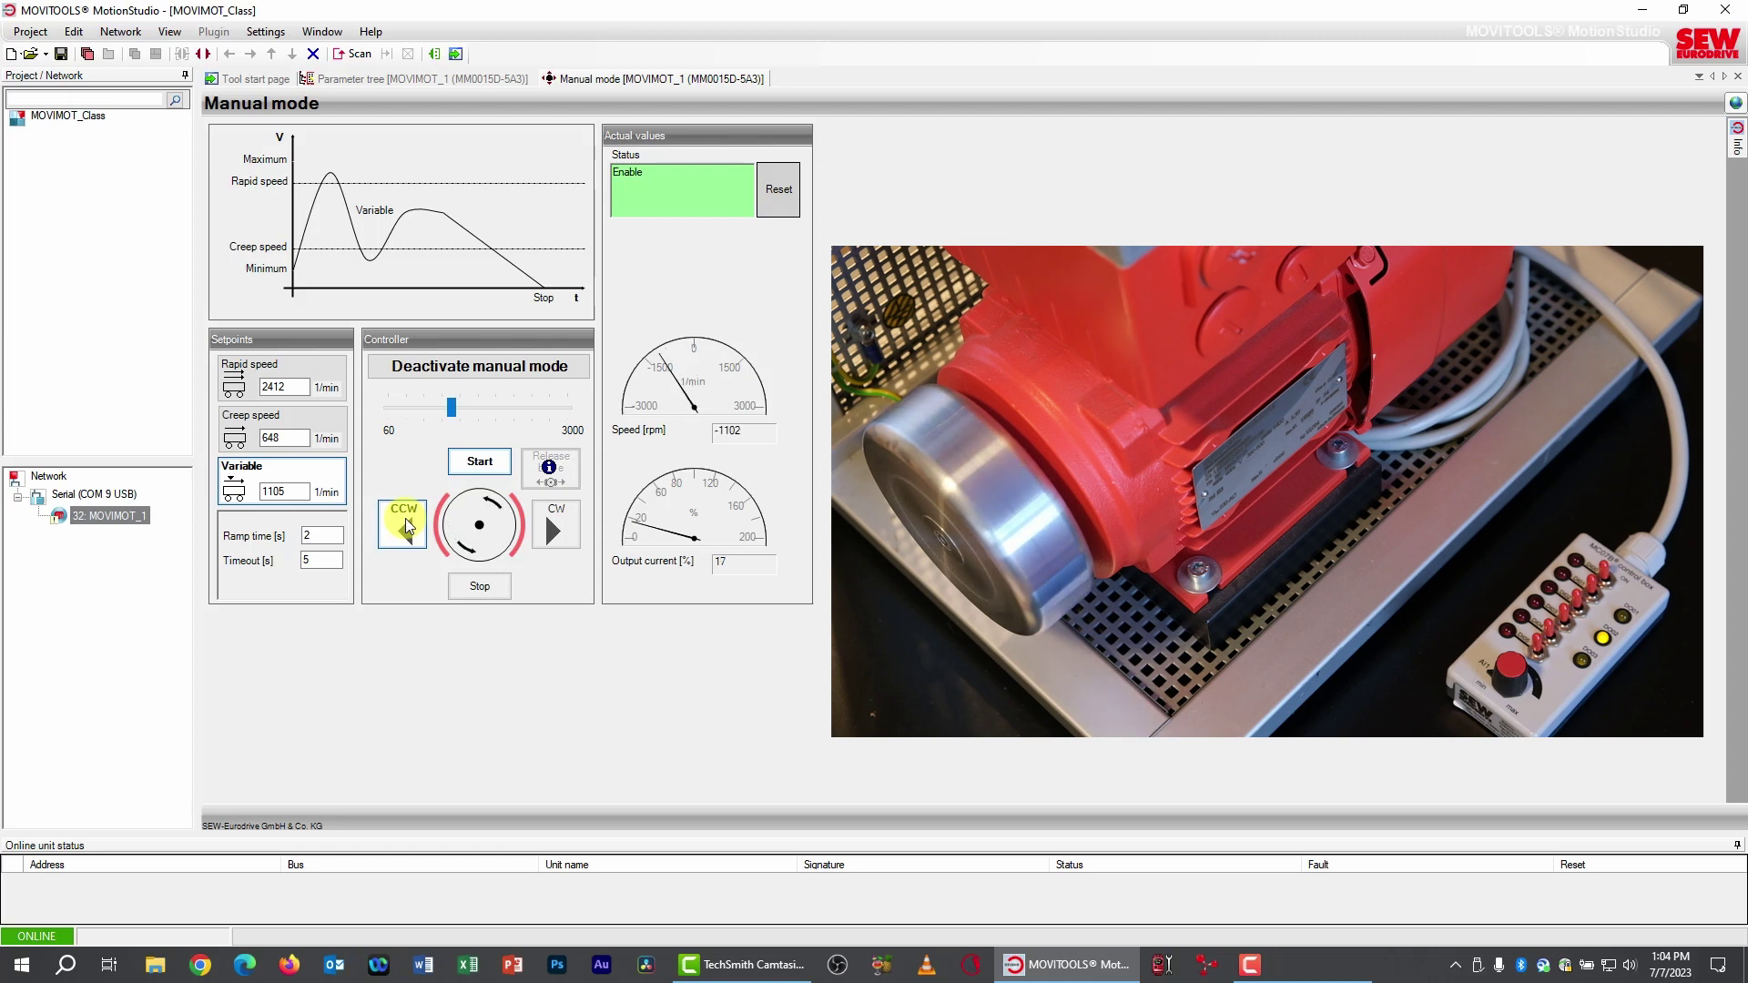
click(559, 527)
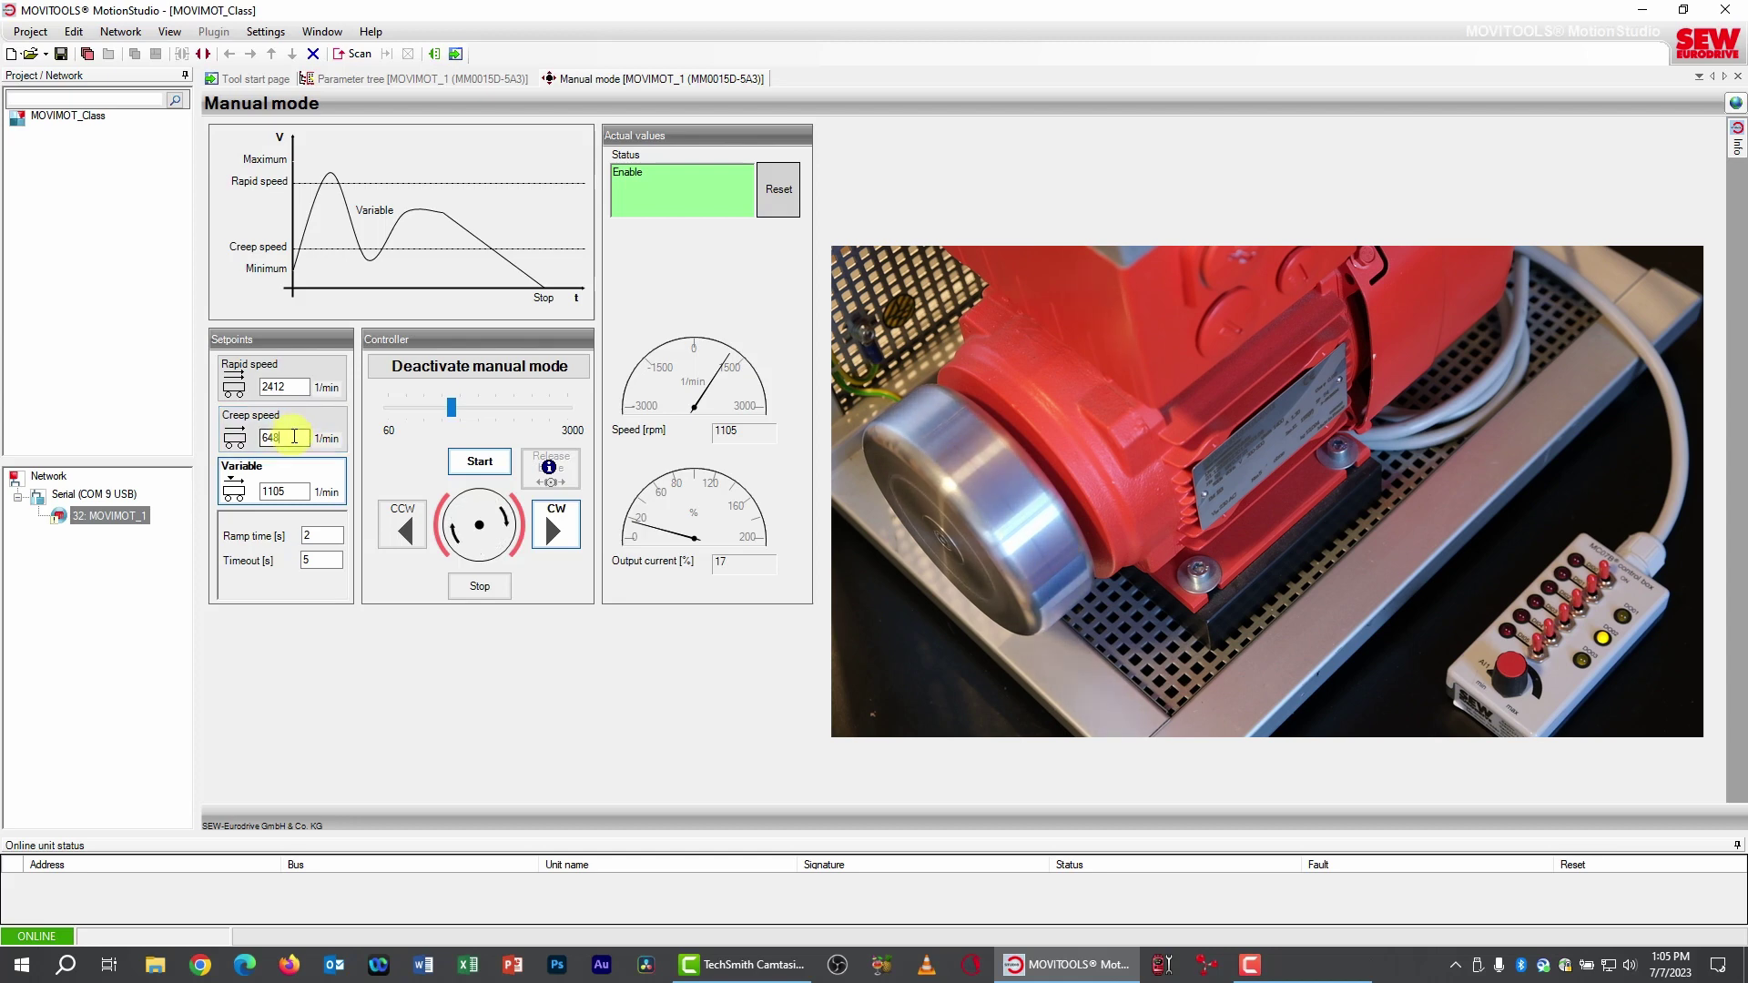
- Set creep speed to 250 and rapid speed to 1200 rpm, running at each
text(250)
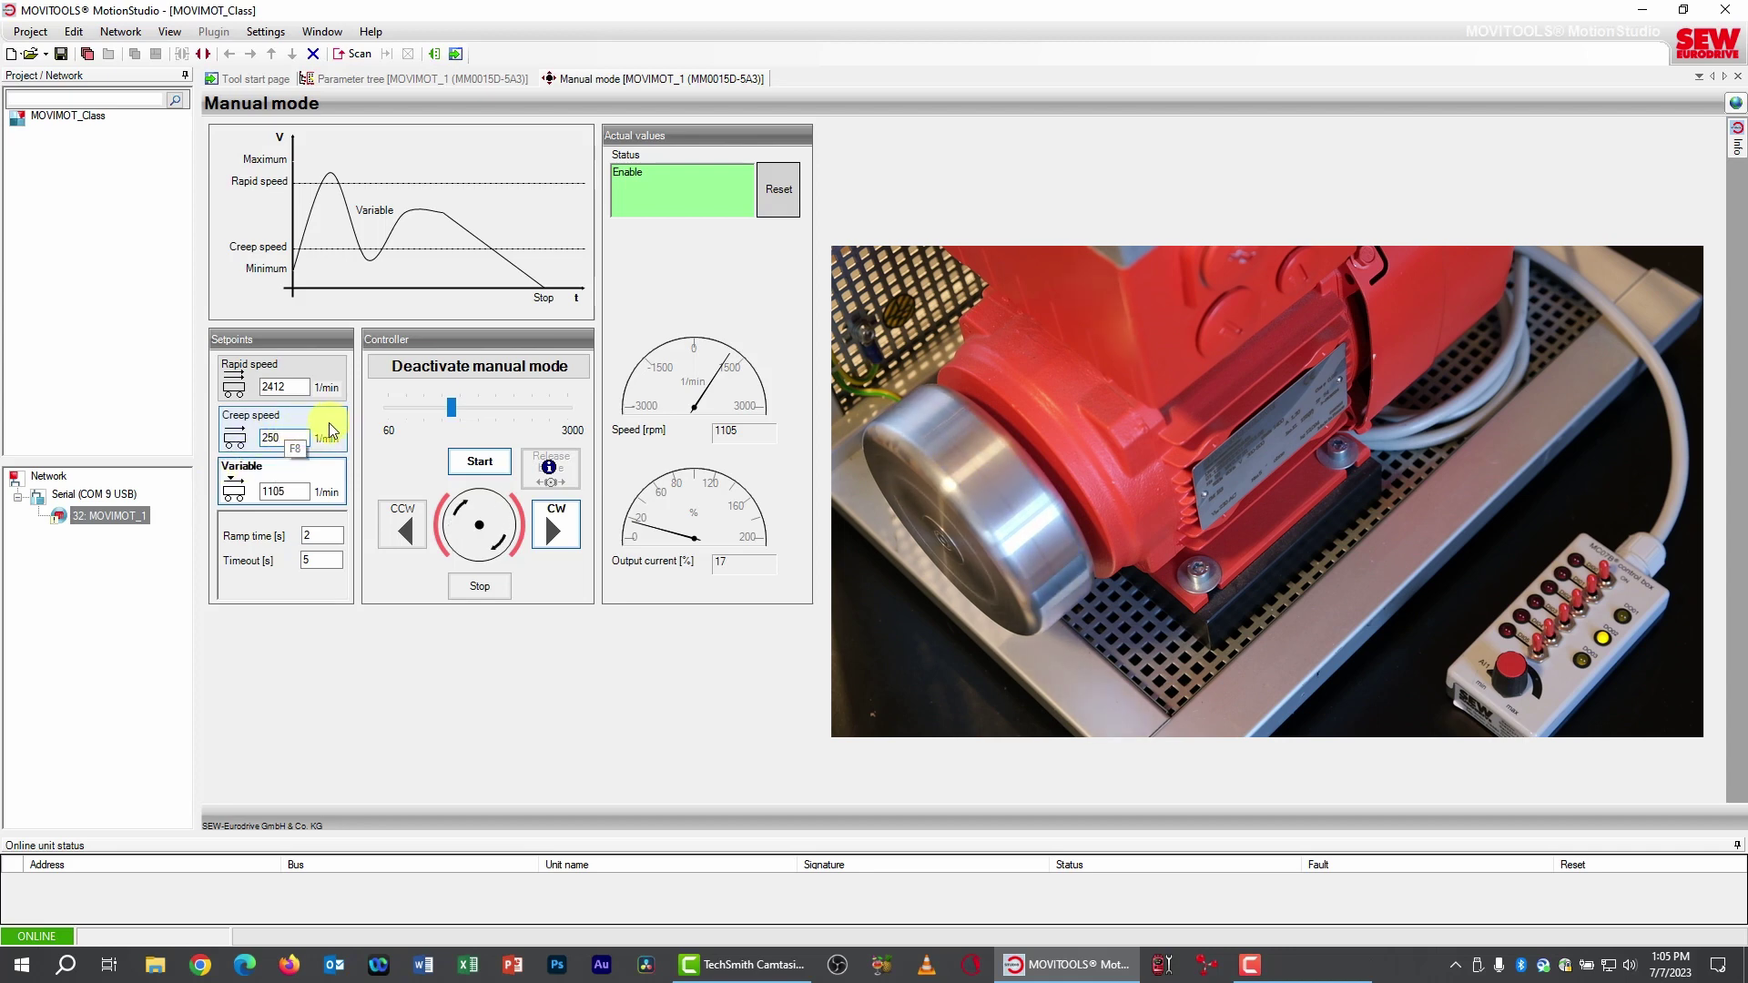
click(325, 428)
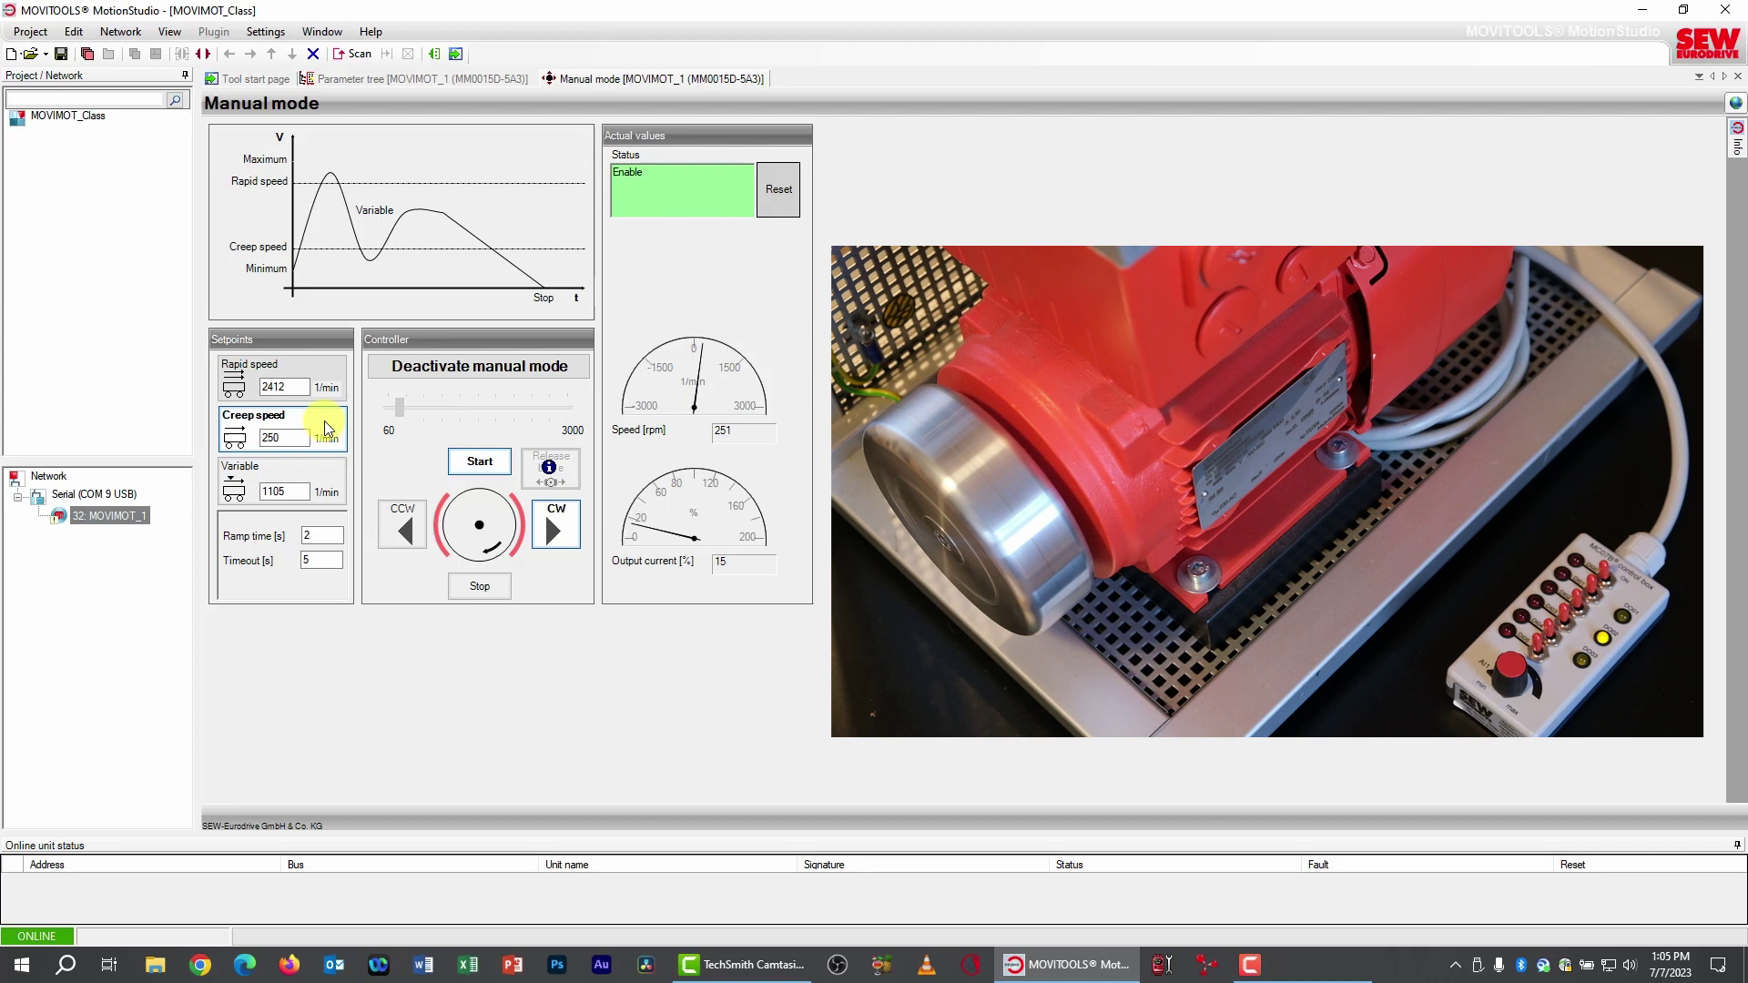
click(297, 387)
key(BackSpace)
key(BackSpace)
key(BackSpace)
key(BackSpace)
text(1200)
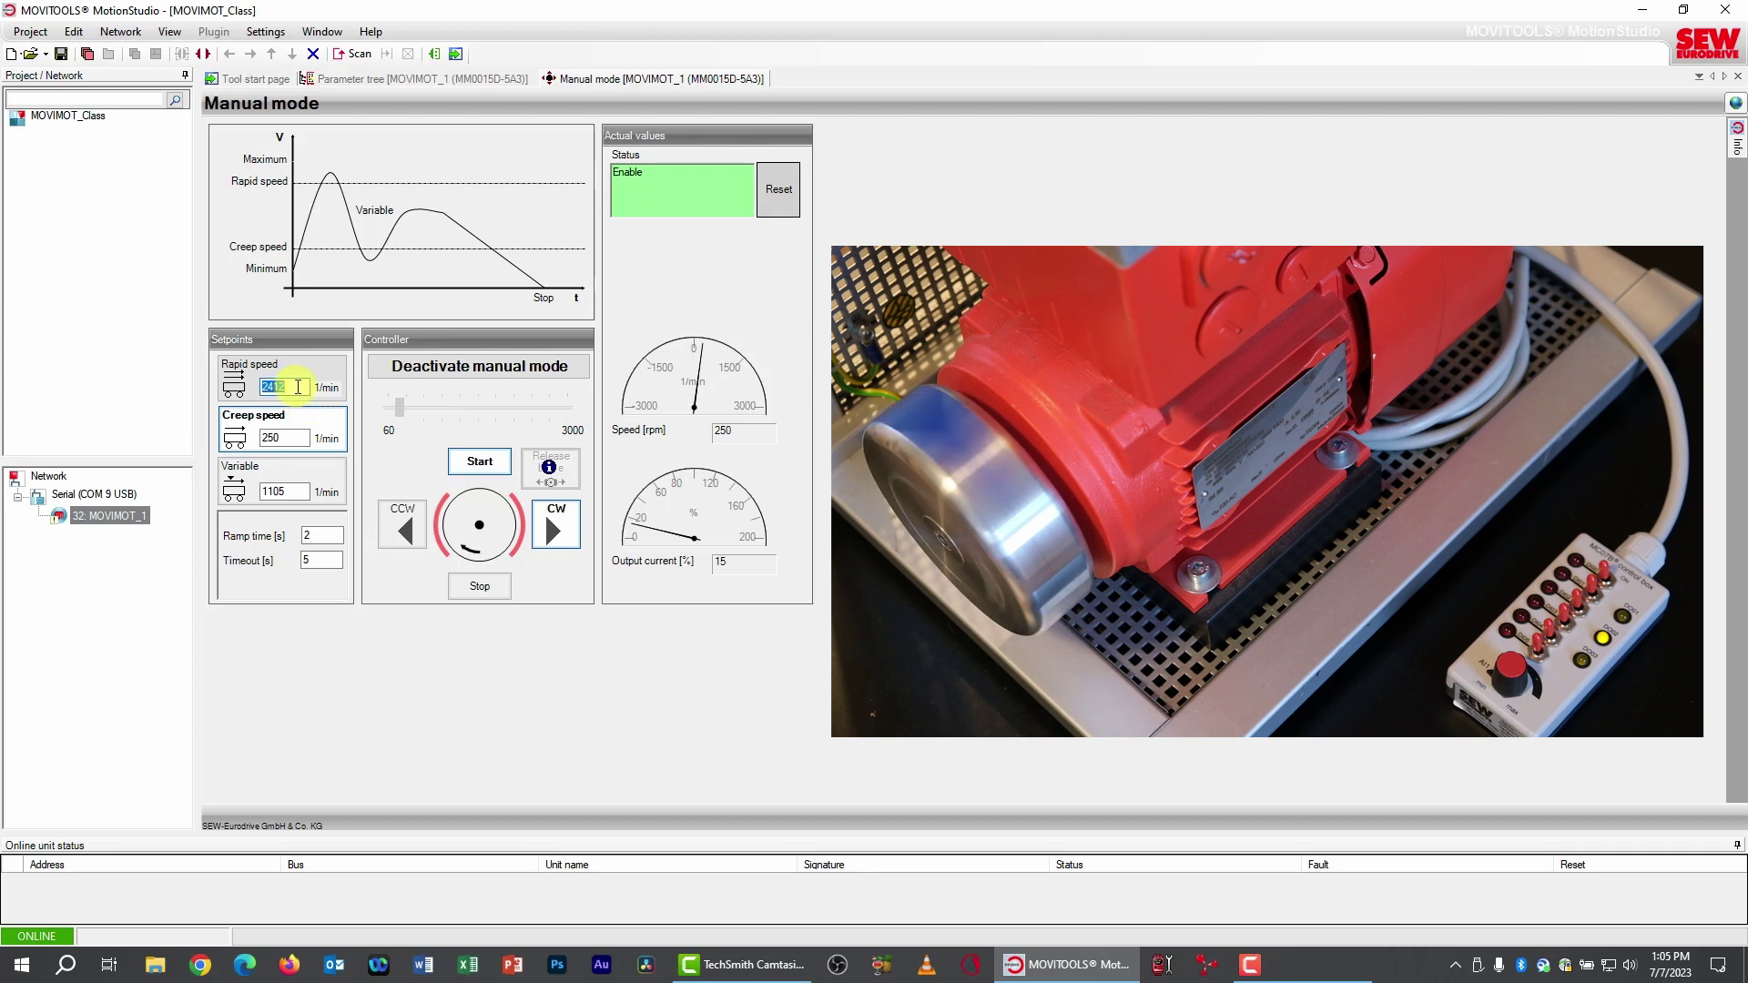
key(Return)
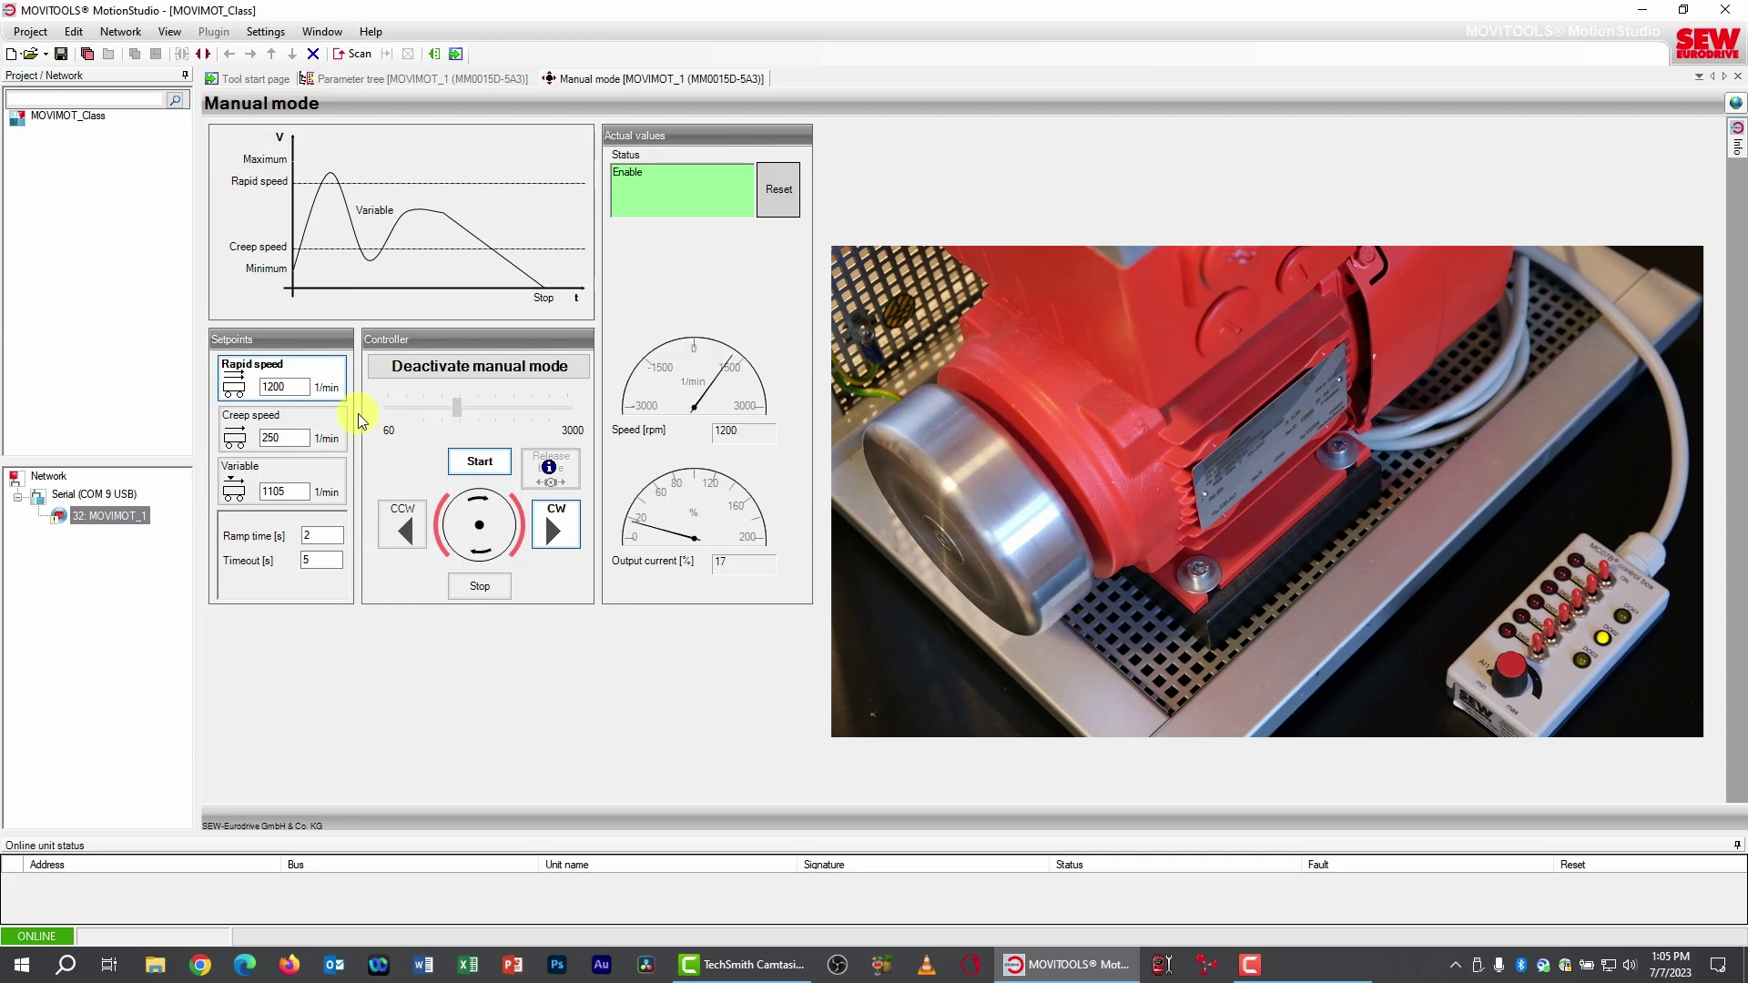
- Return to the variable setpoint at 60 rpm and stop the motor
click(310, 480)
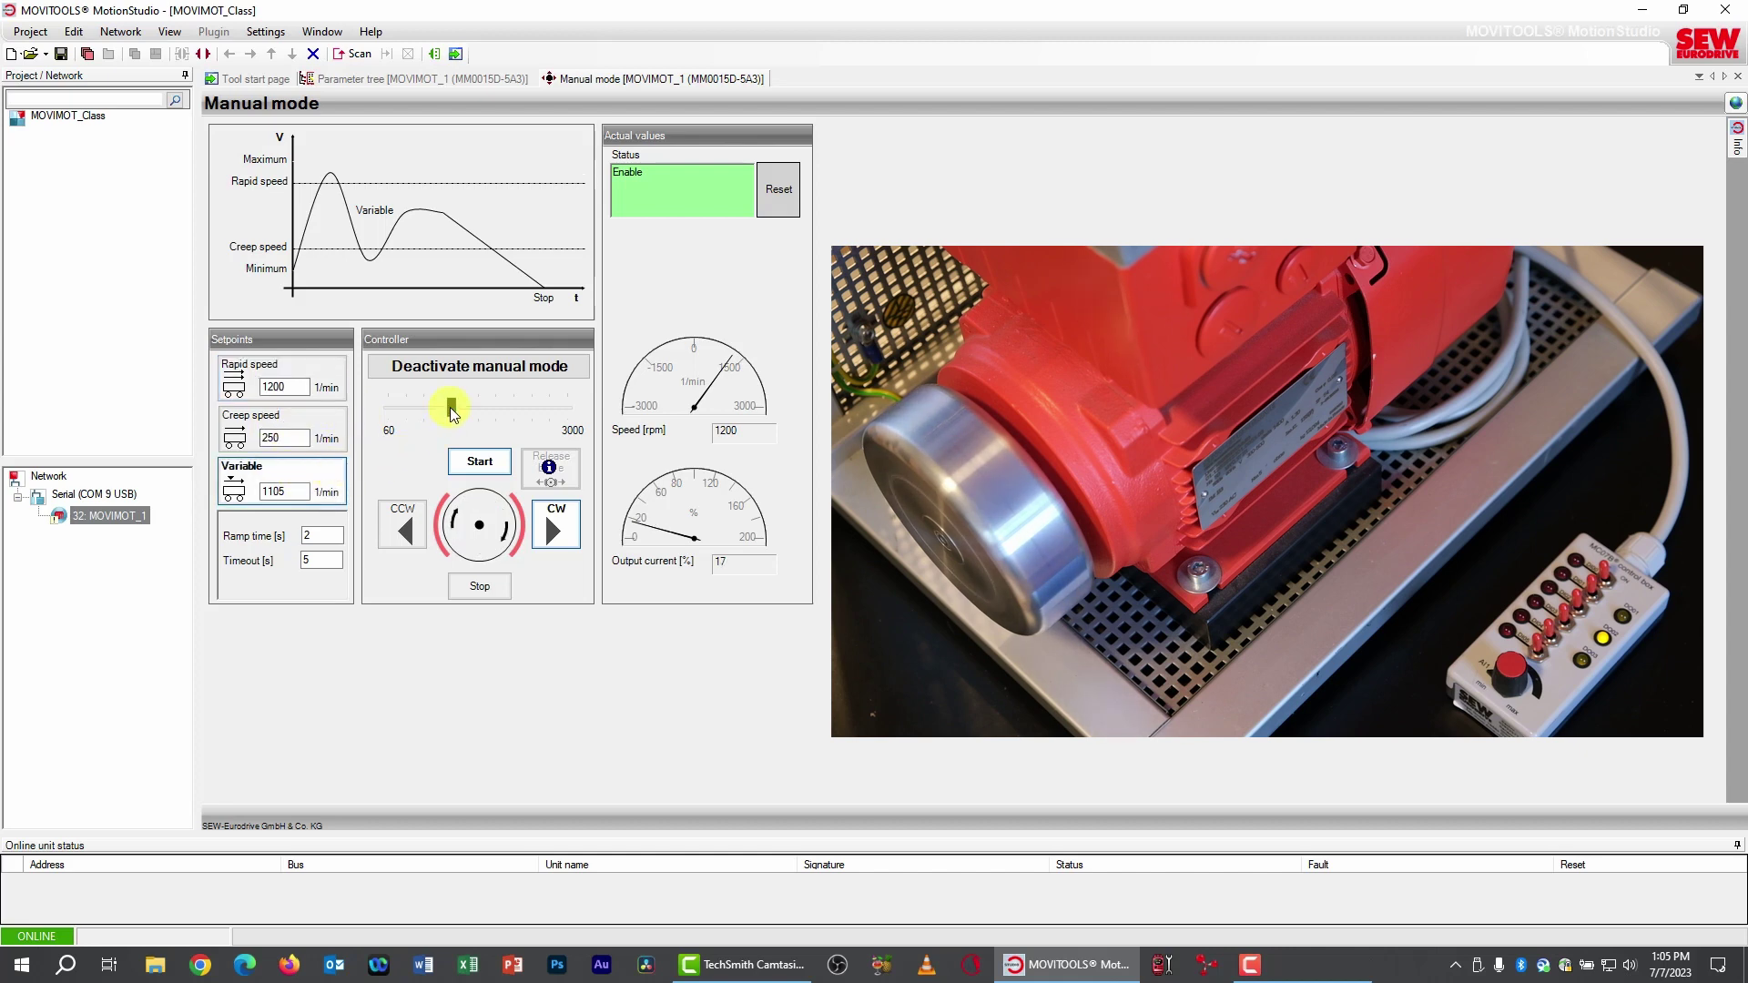
drag(453, 411, 385, 418)
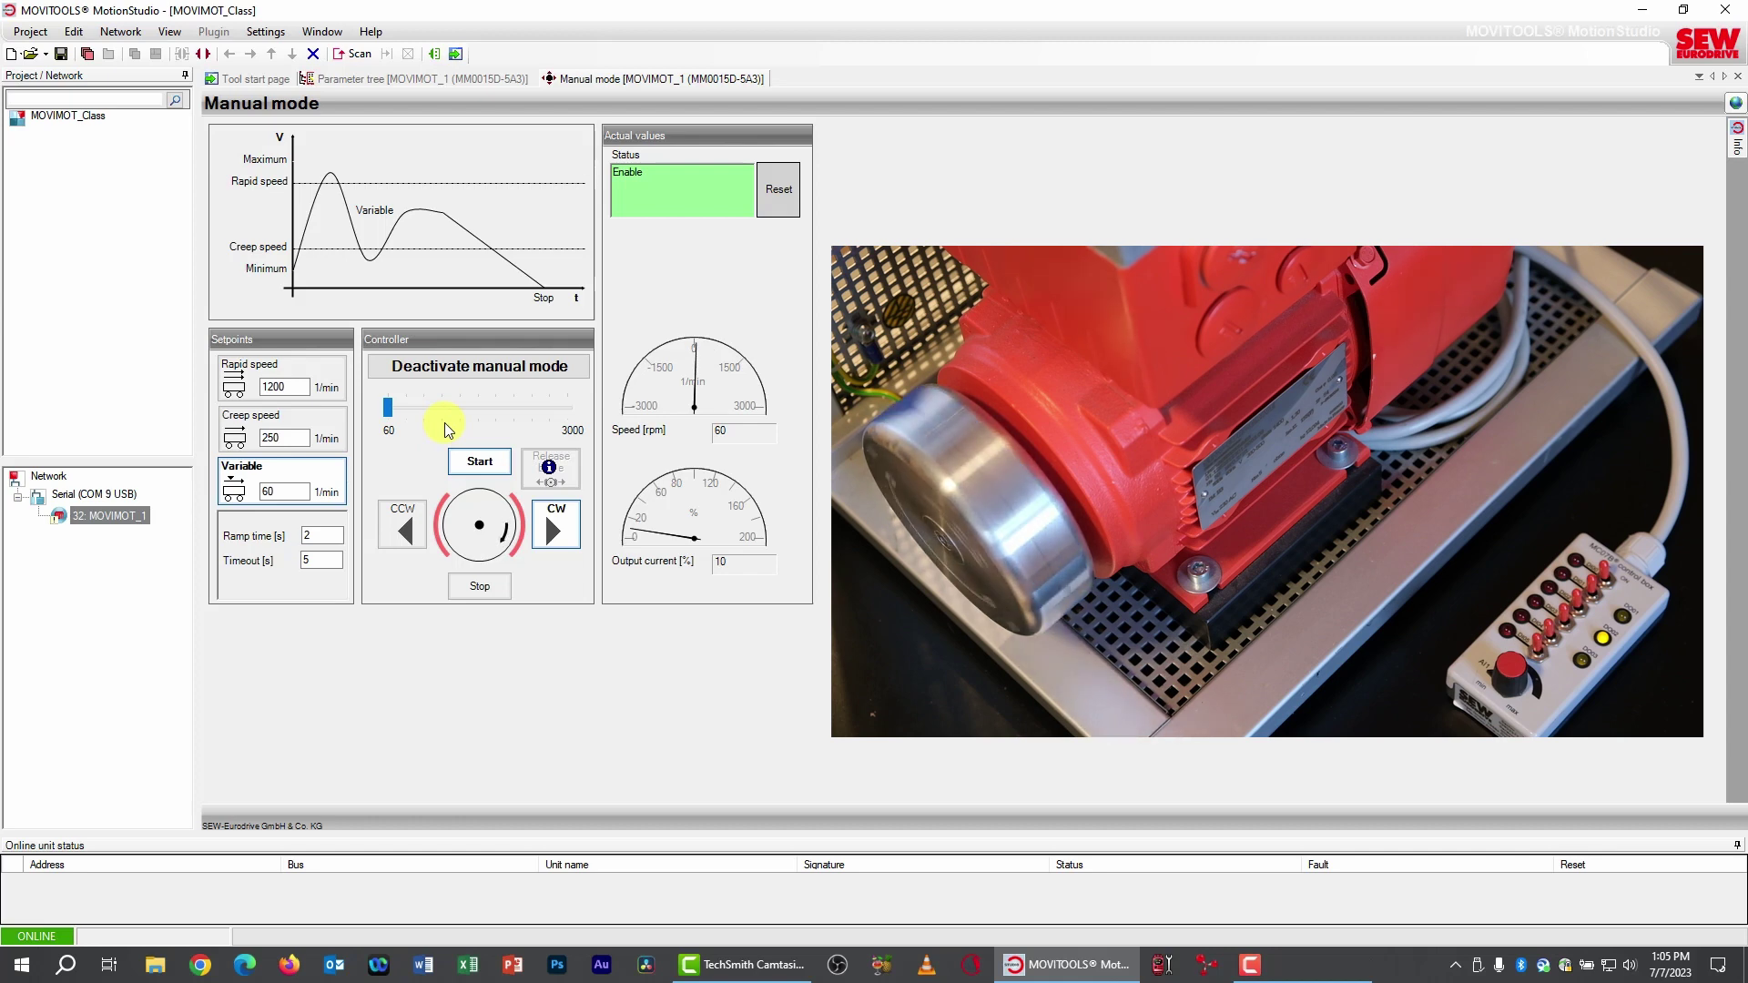
click(484, 590)
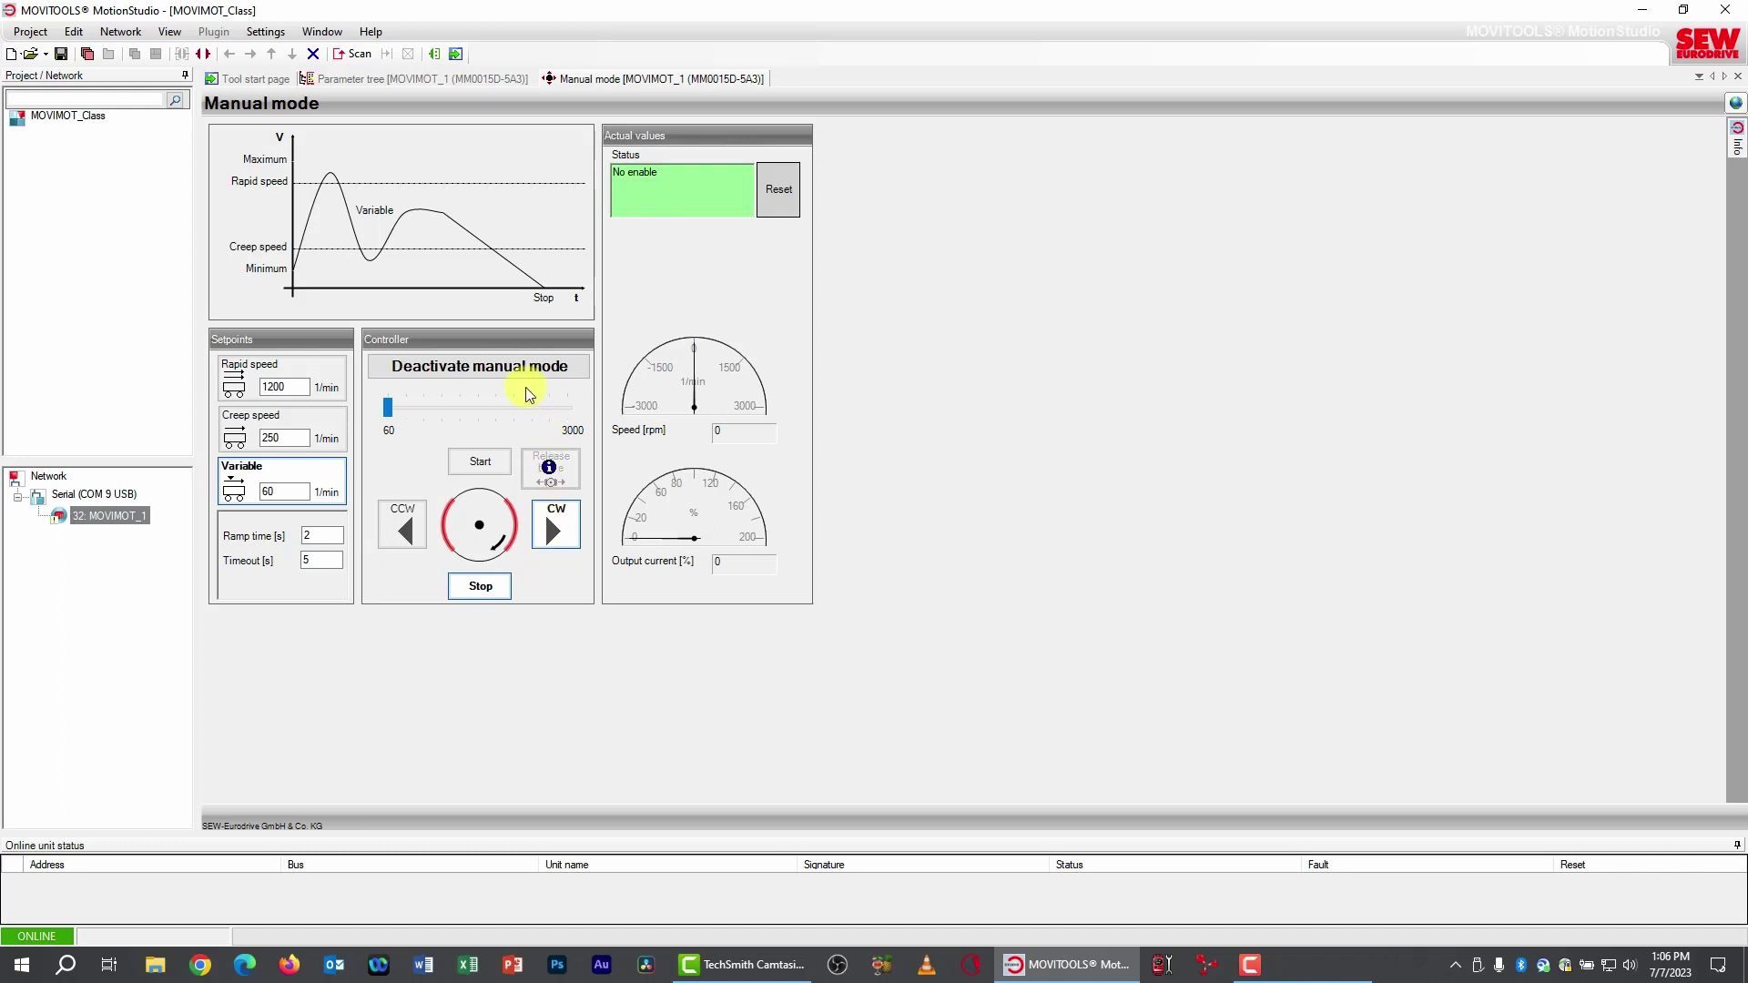
- Deactivate manual mode, confirm with Yes, and go back to the Parameter tree
click(472, 370)
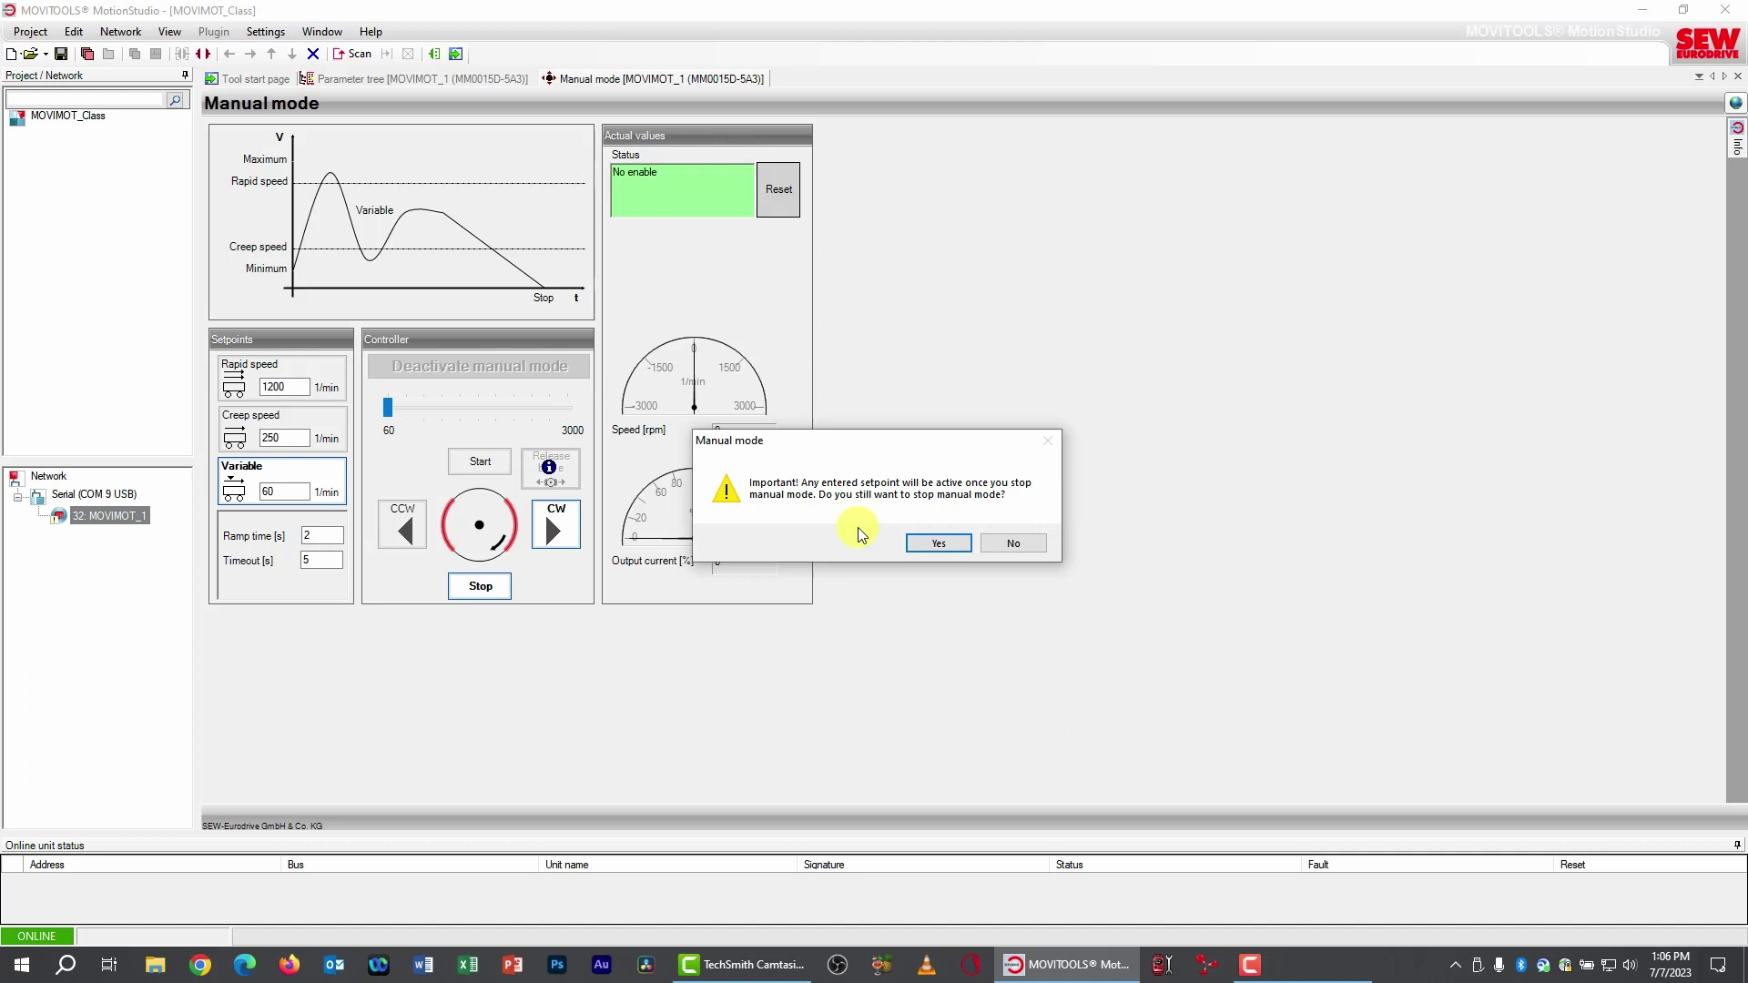
click(940, 543)
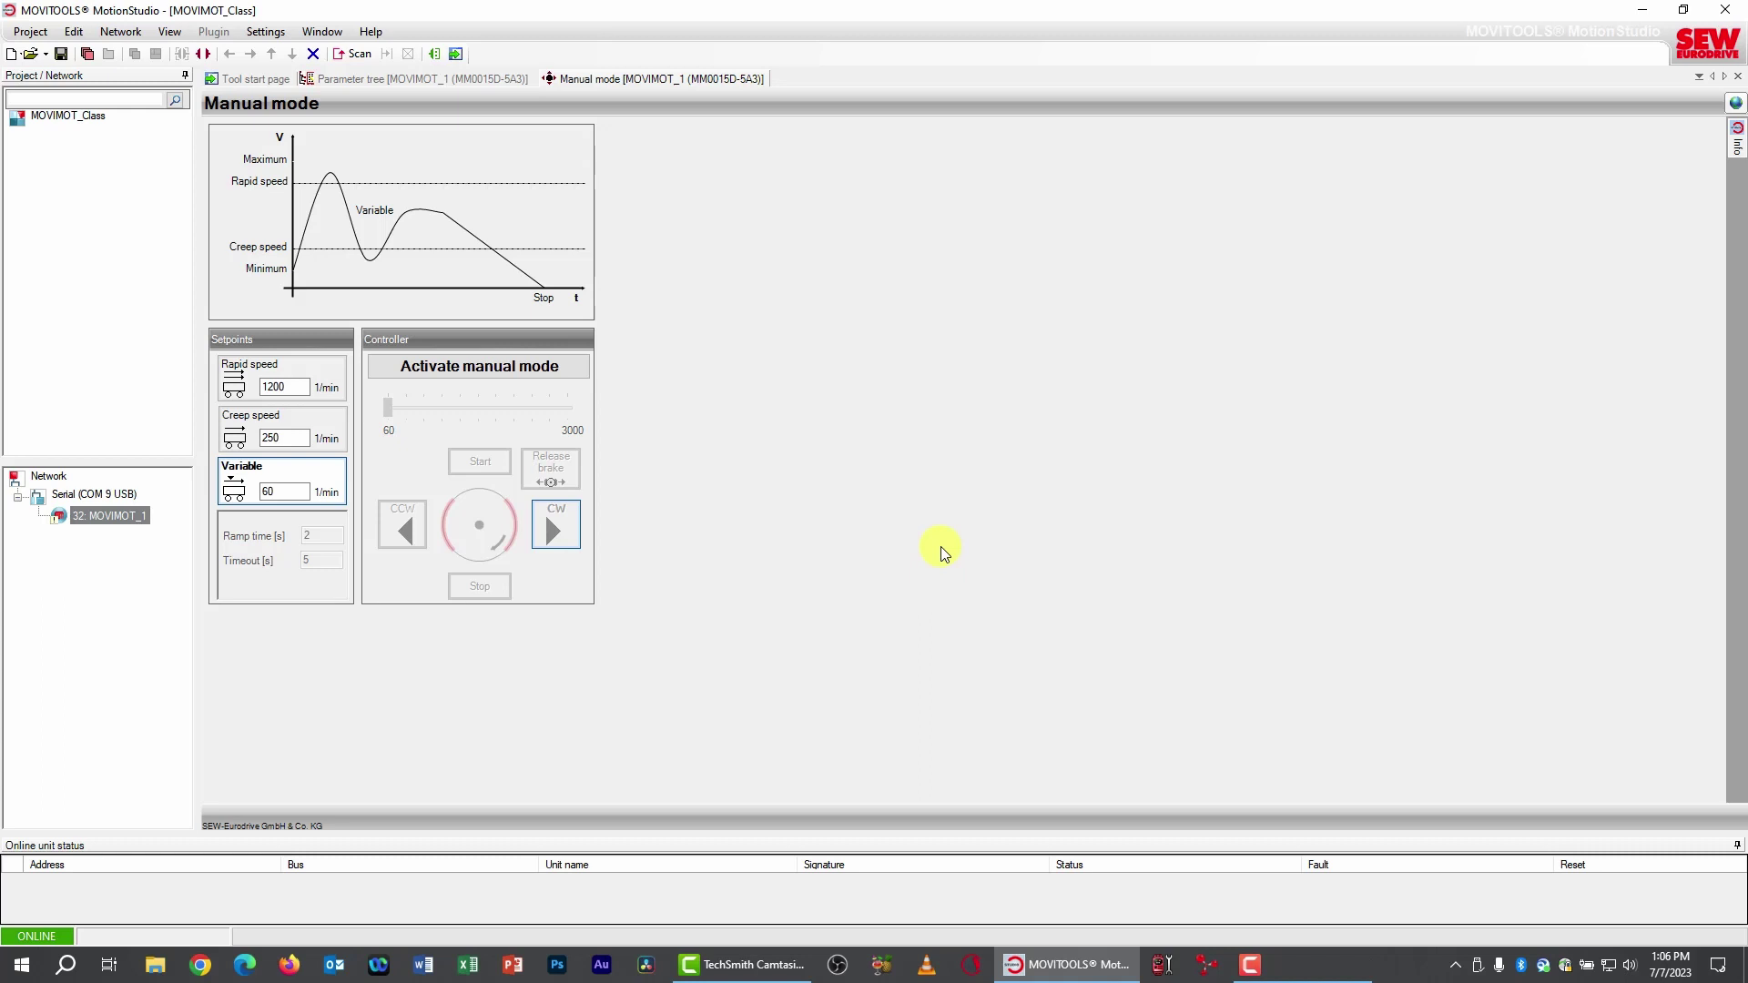
click(362, 80)
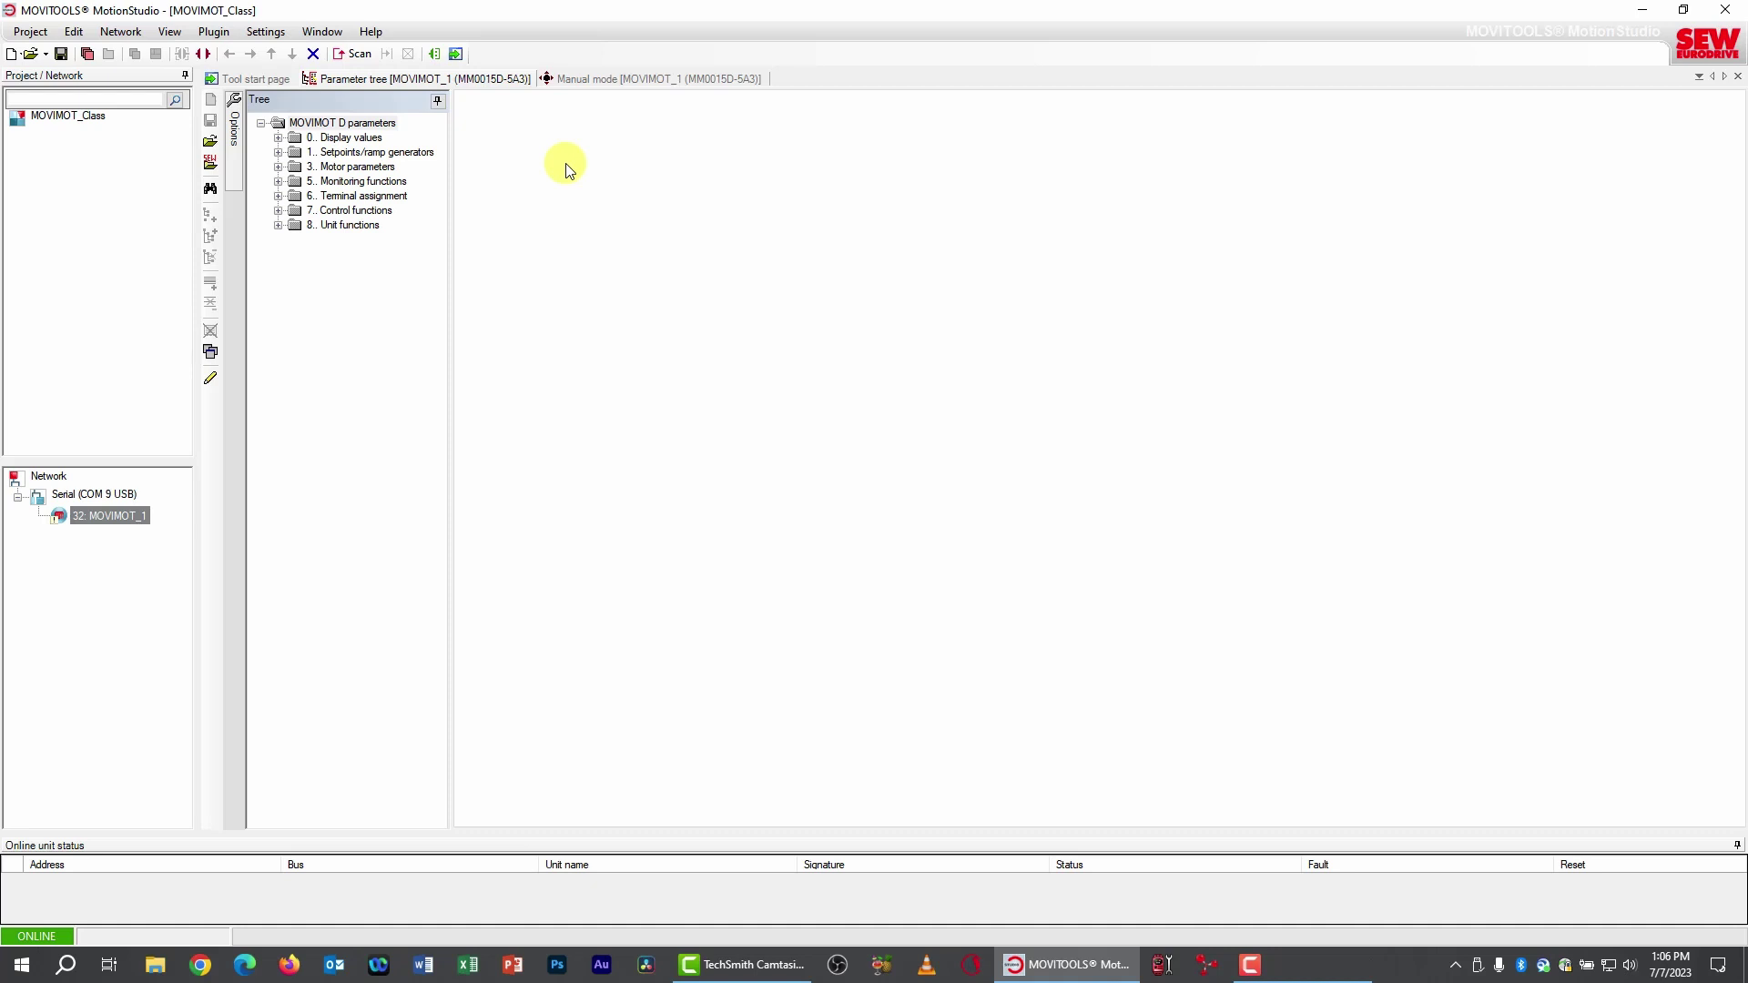
- In 3. Motor parameters > 30. Limits, set 301 Minimum speed to 0 and 302 Maximum speed to 1800
click(279, 168)
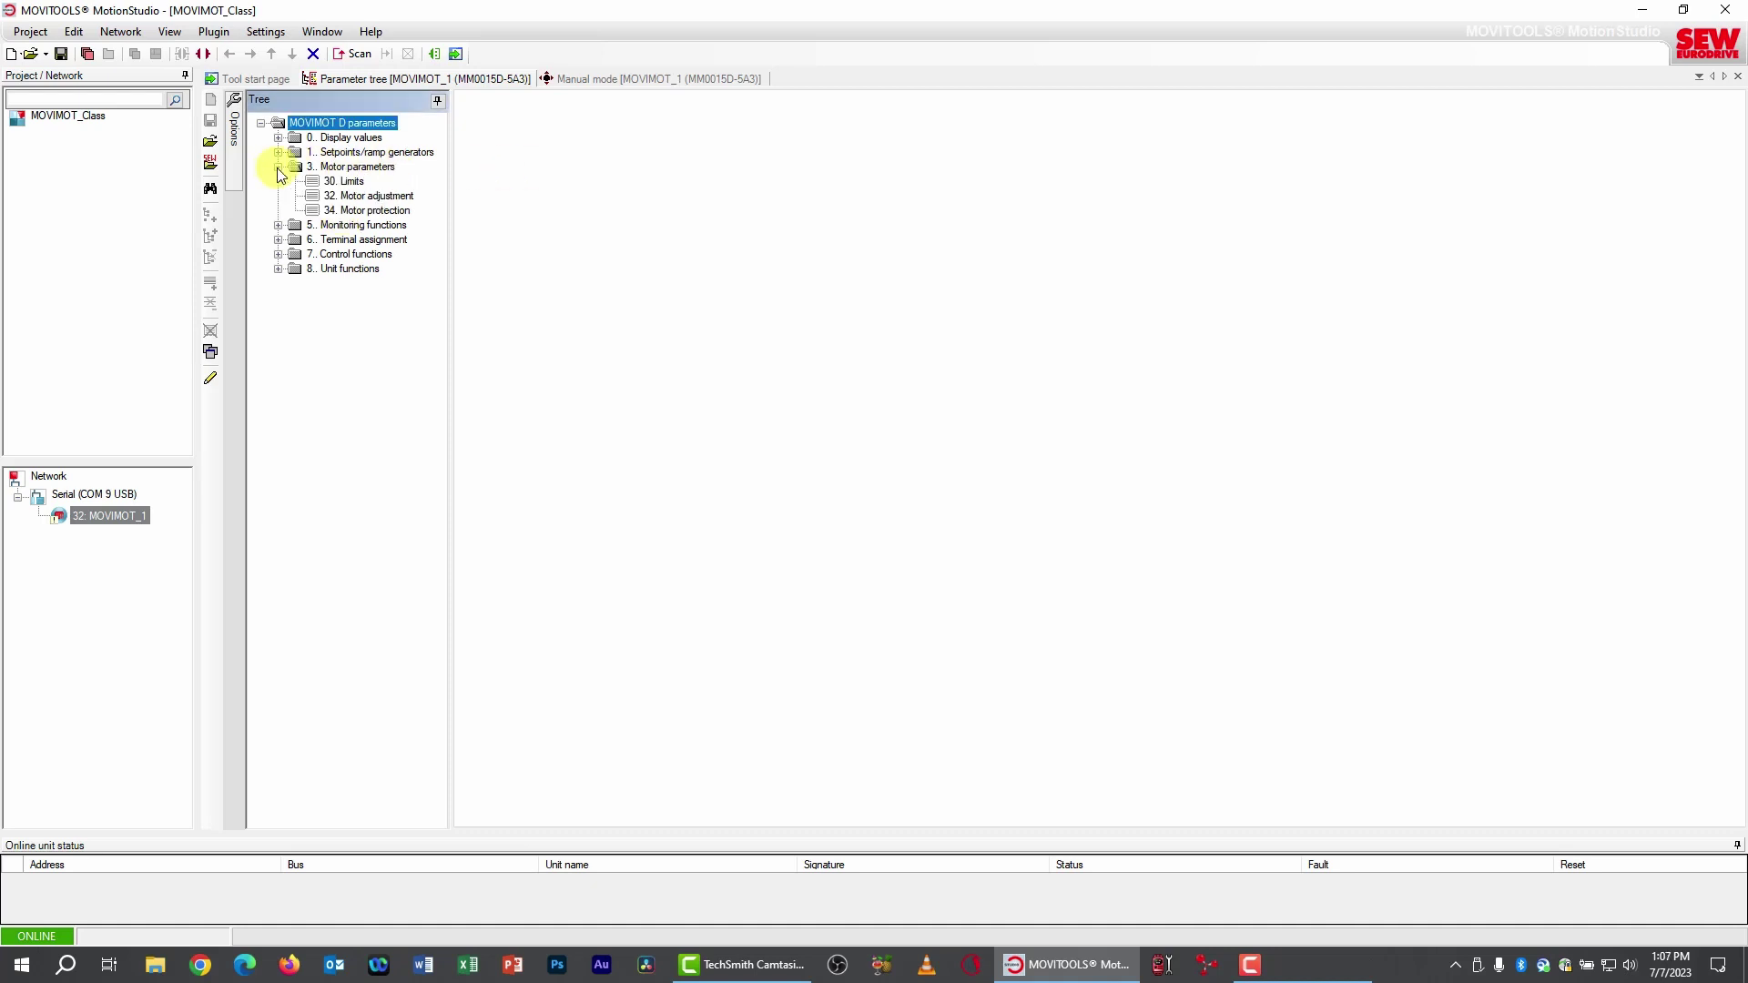
click(351, 182)
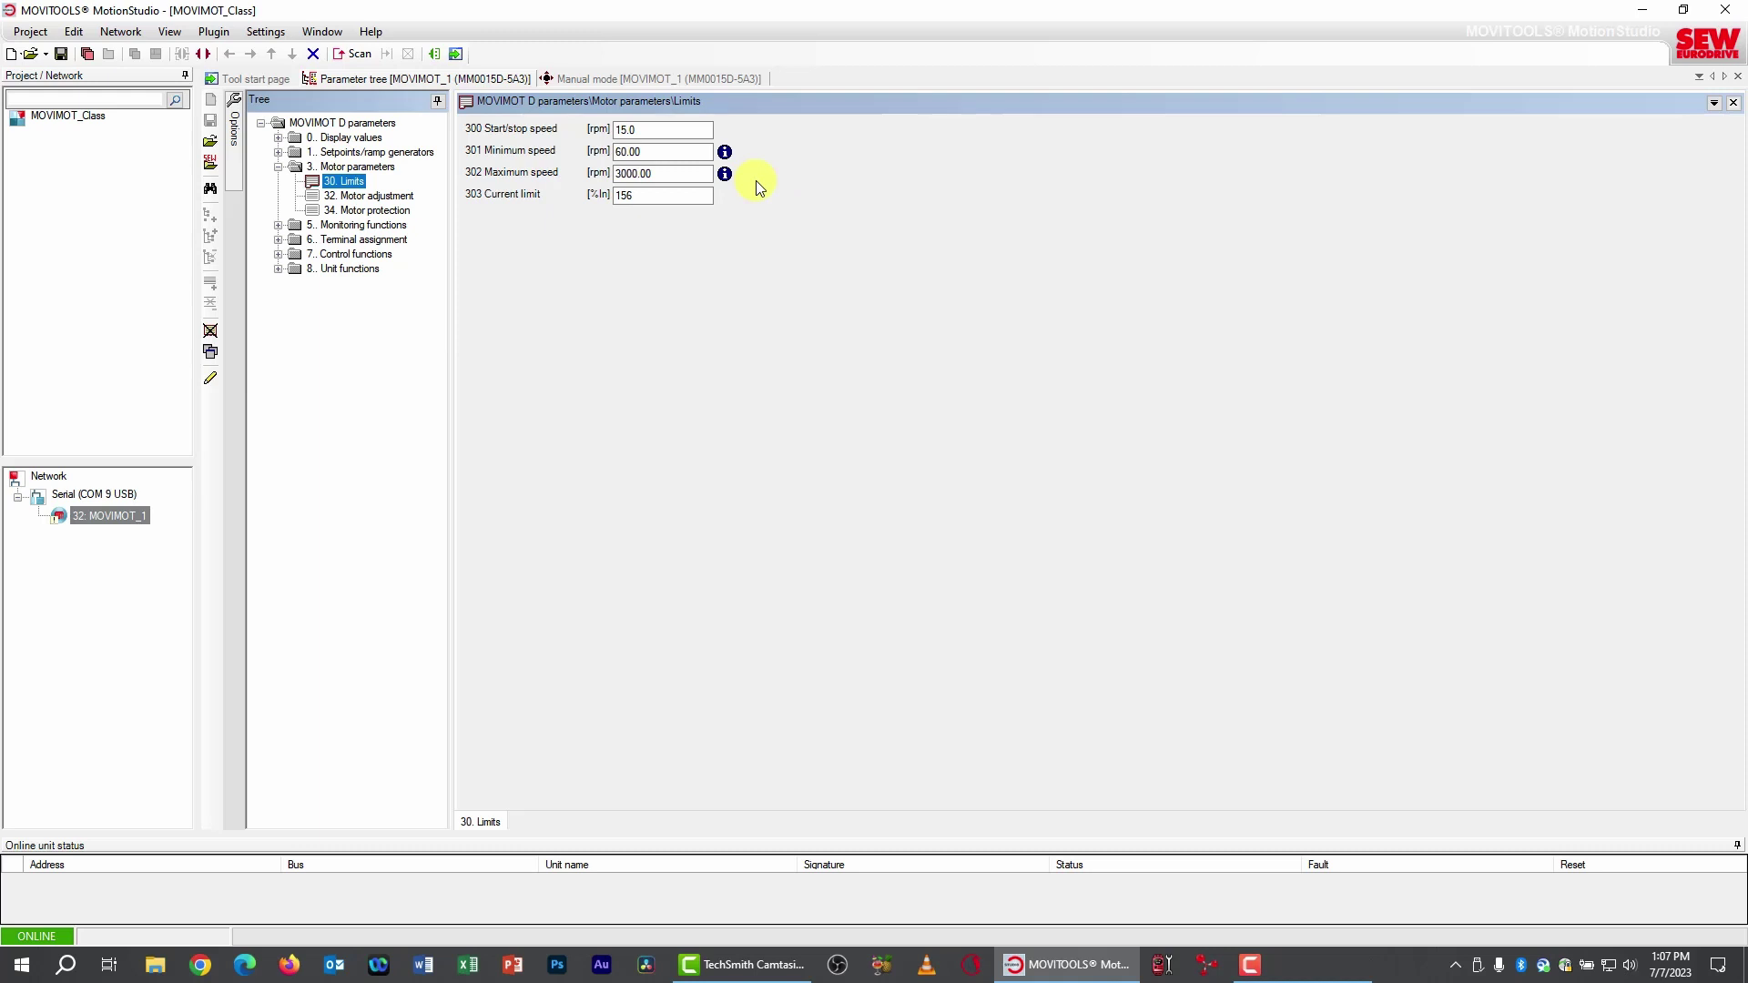
click(672, 148)
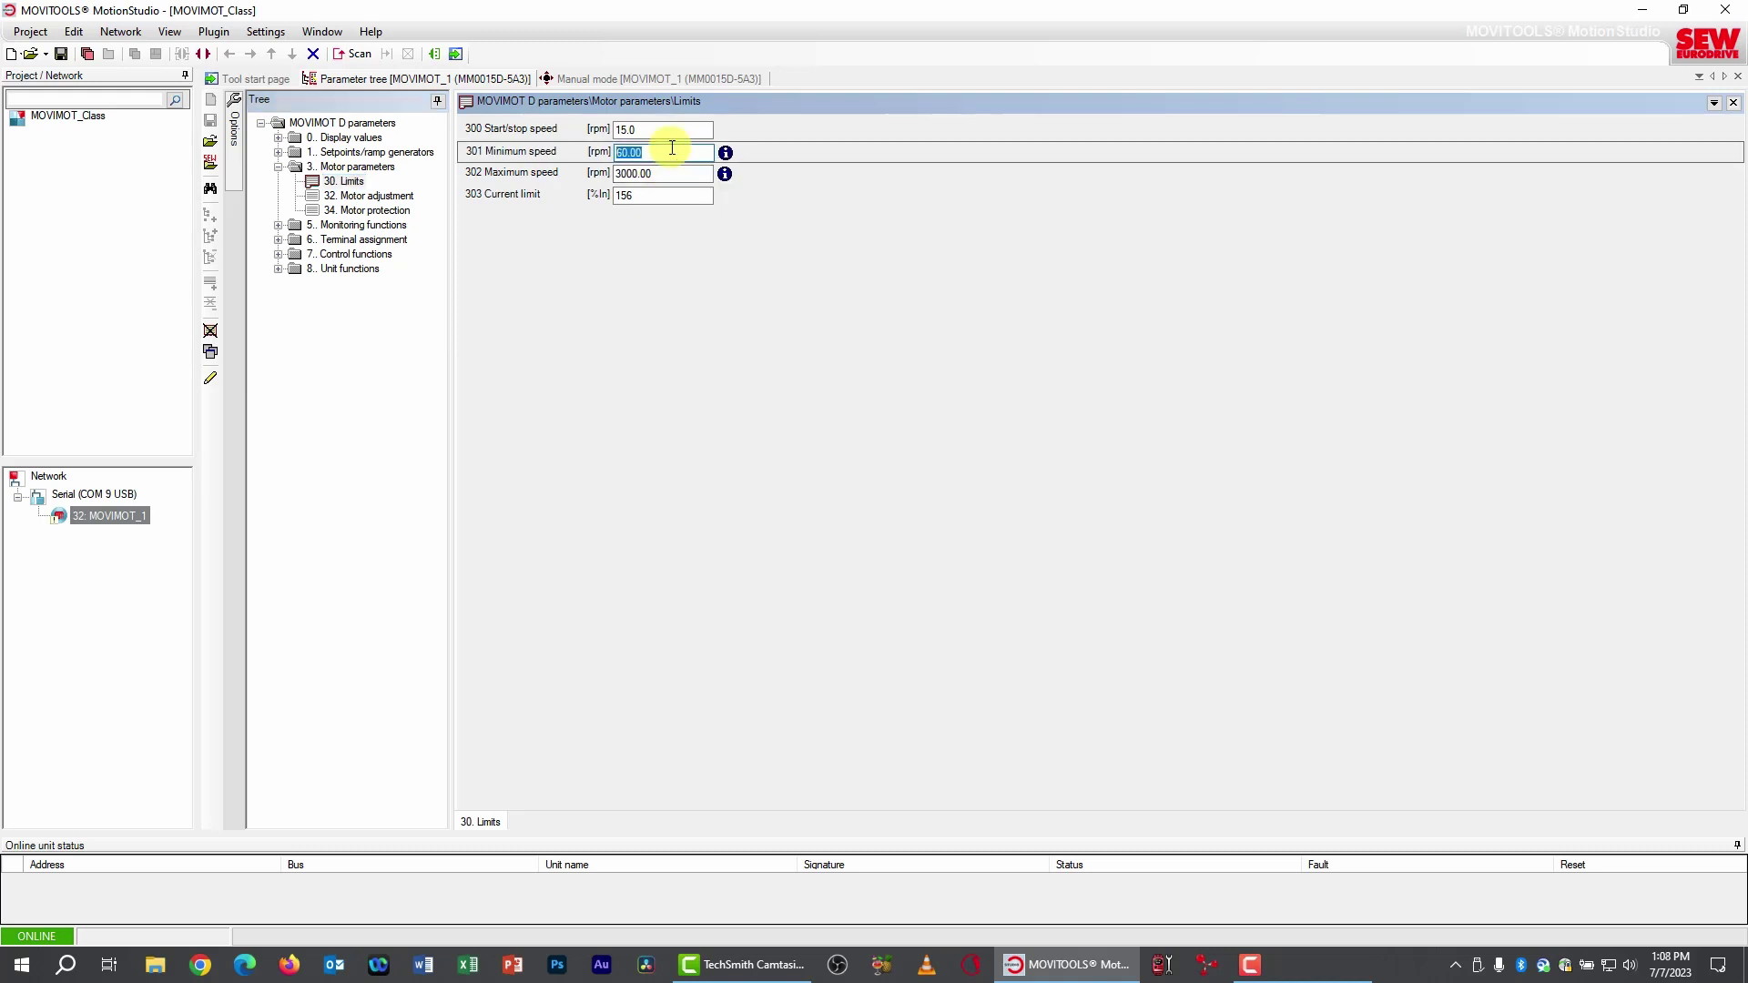
text(0)
key(Return)
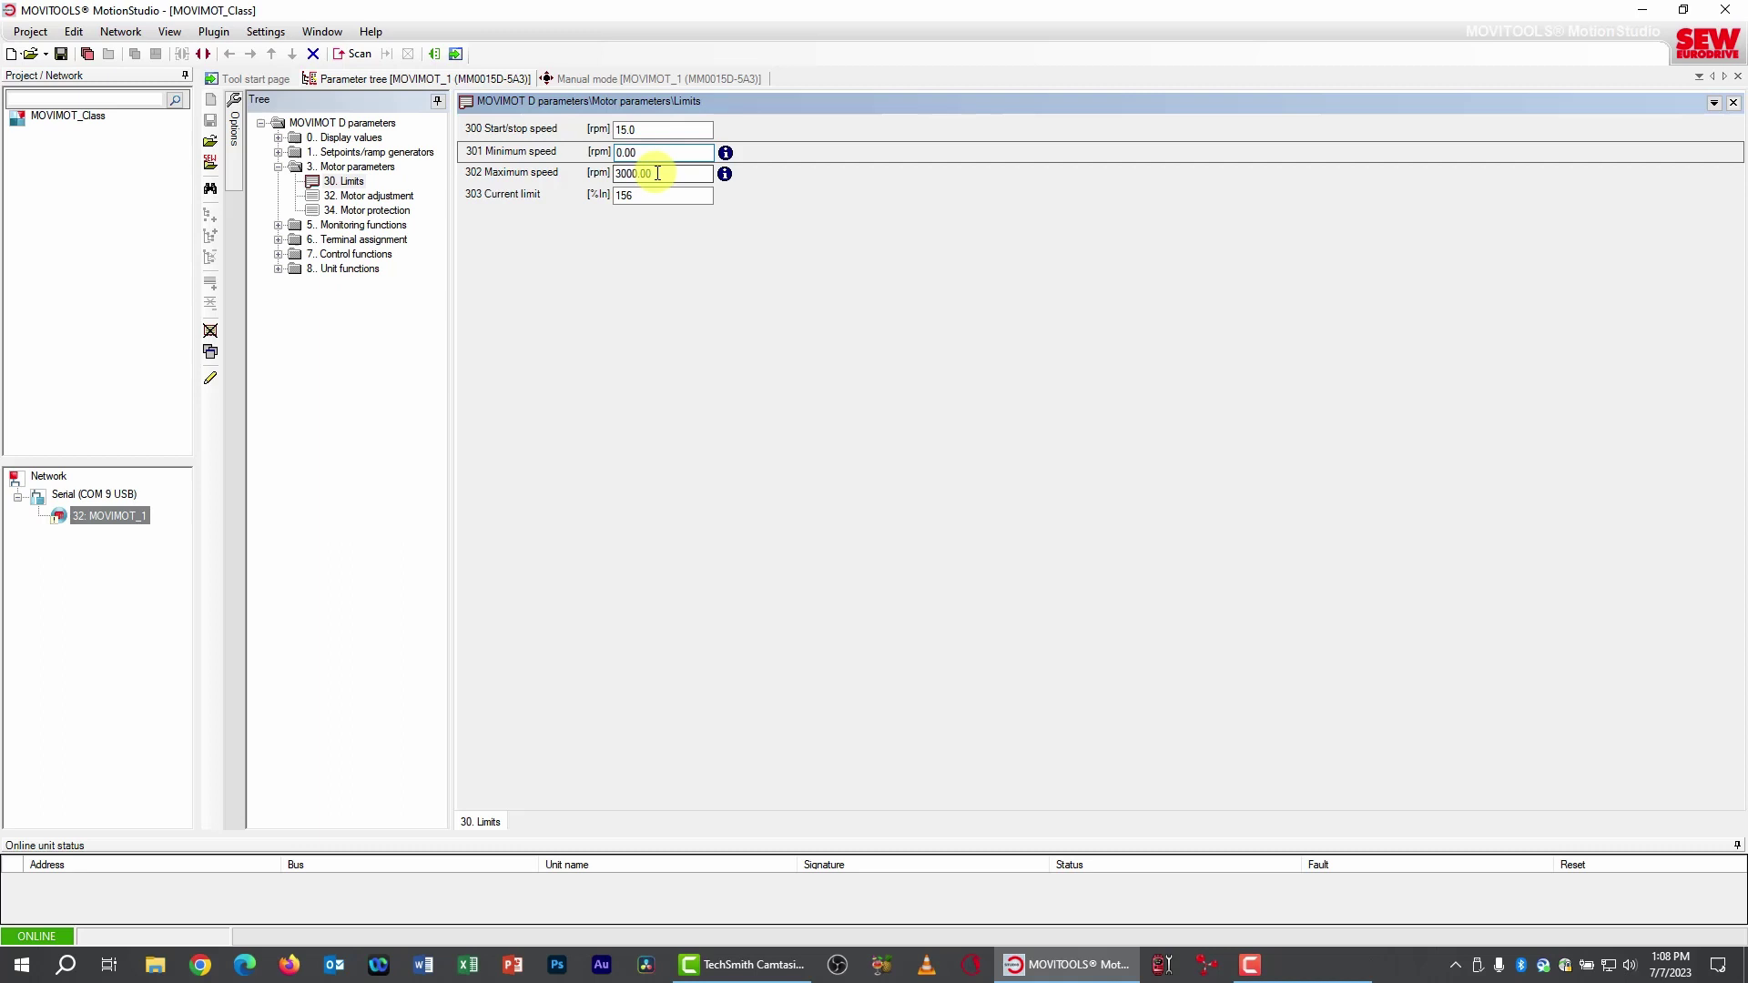
click(659, 175)
text(1800)
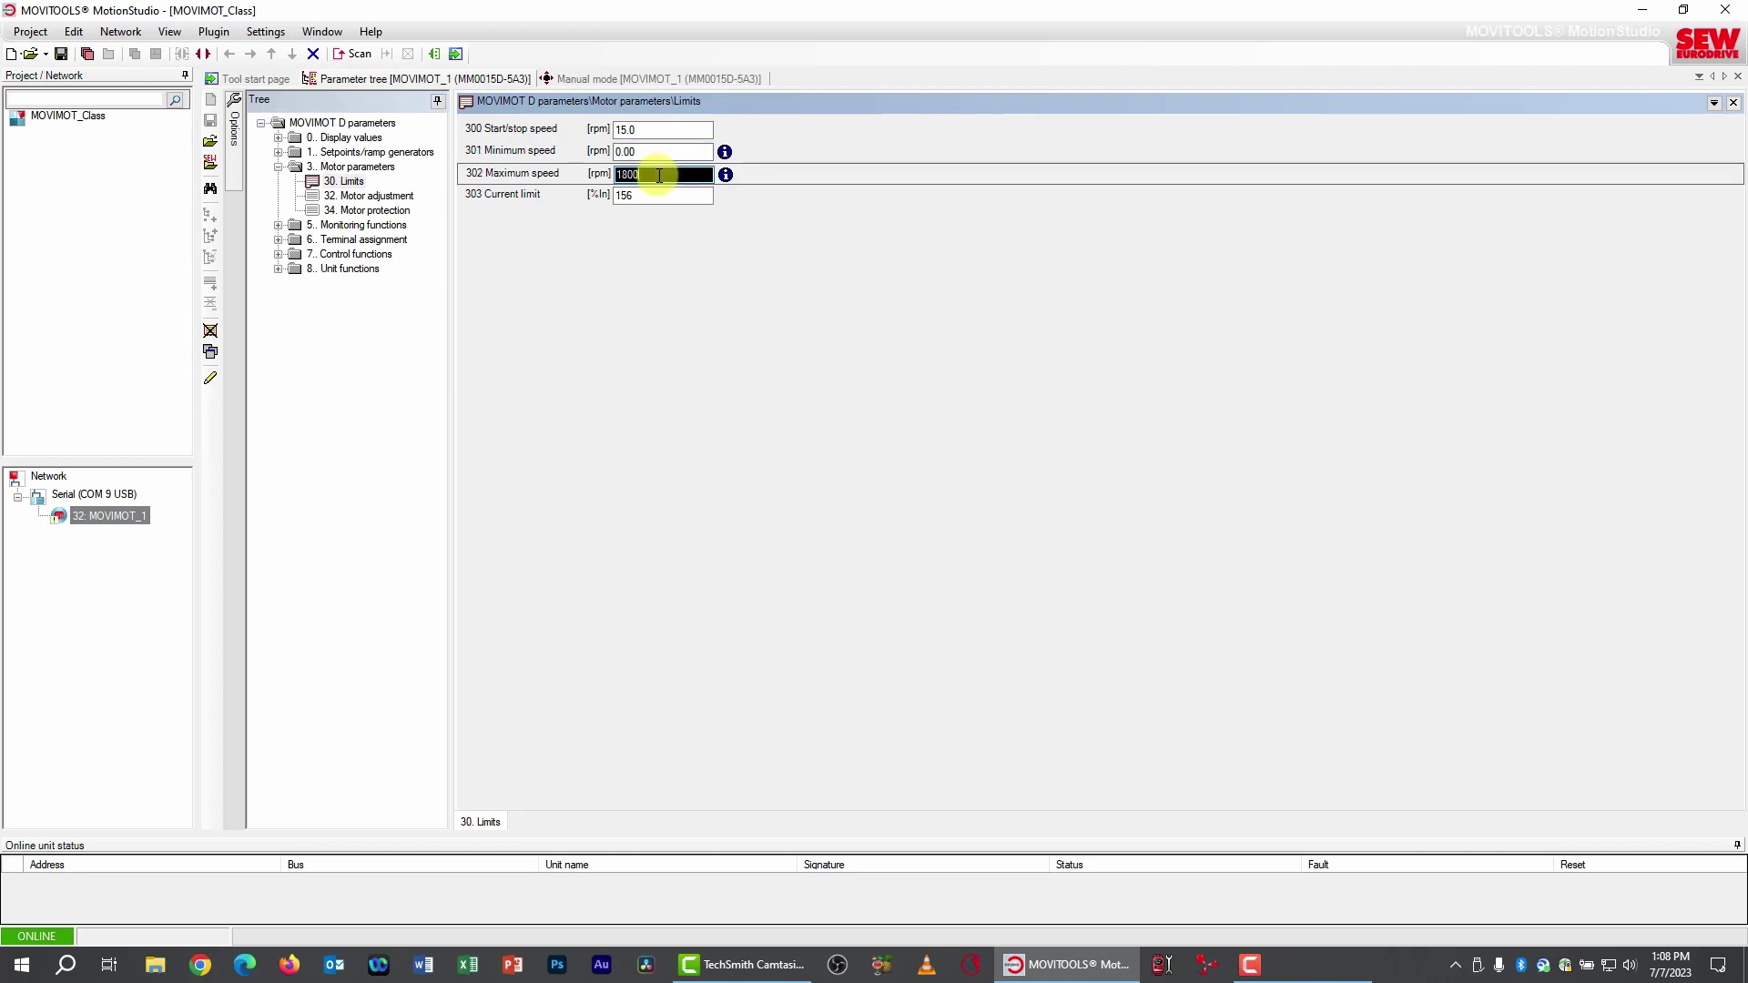
key(Return)
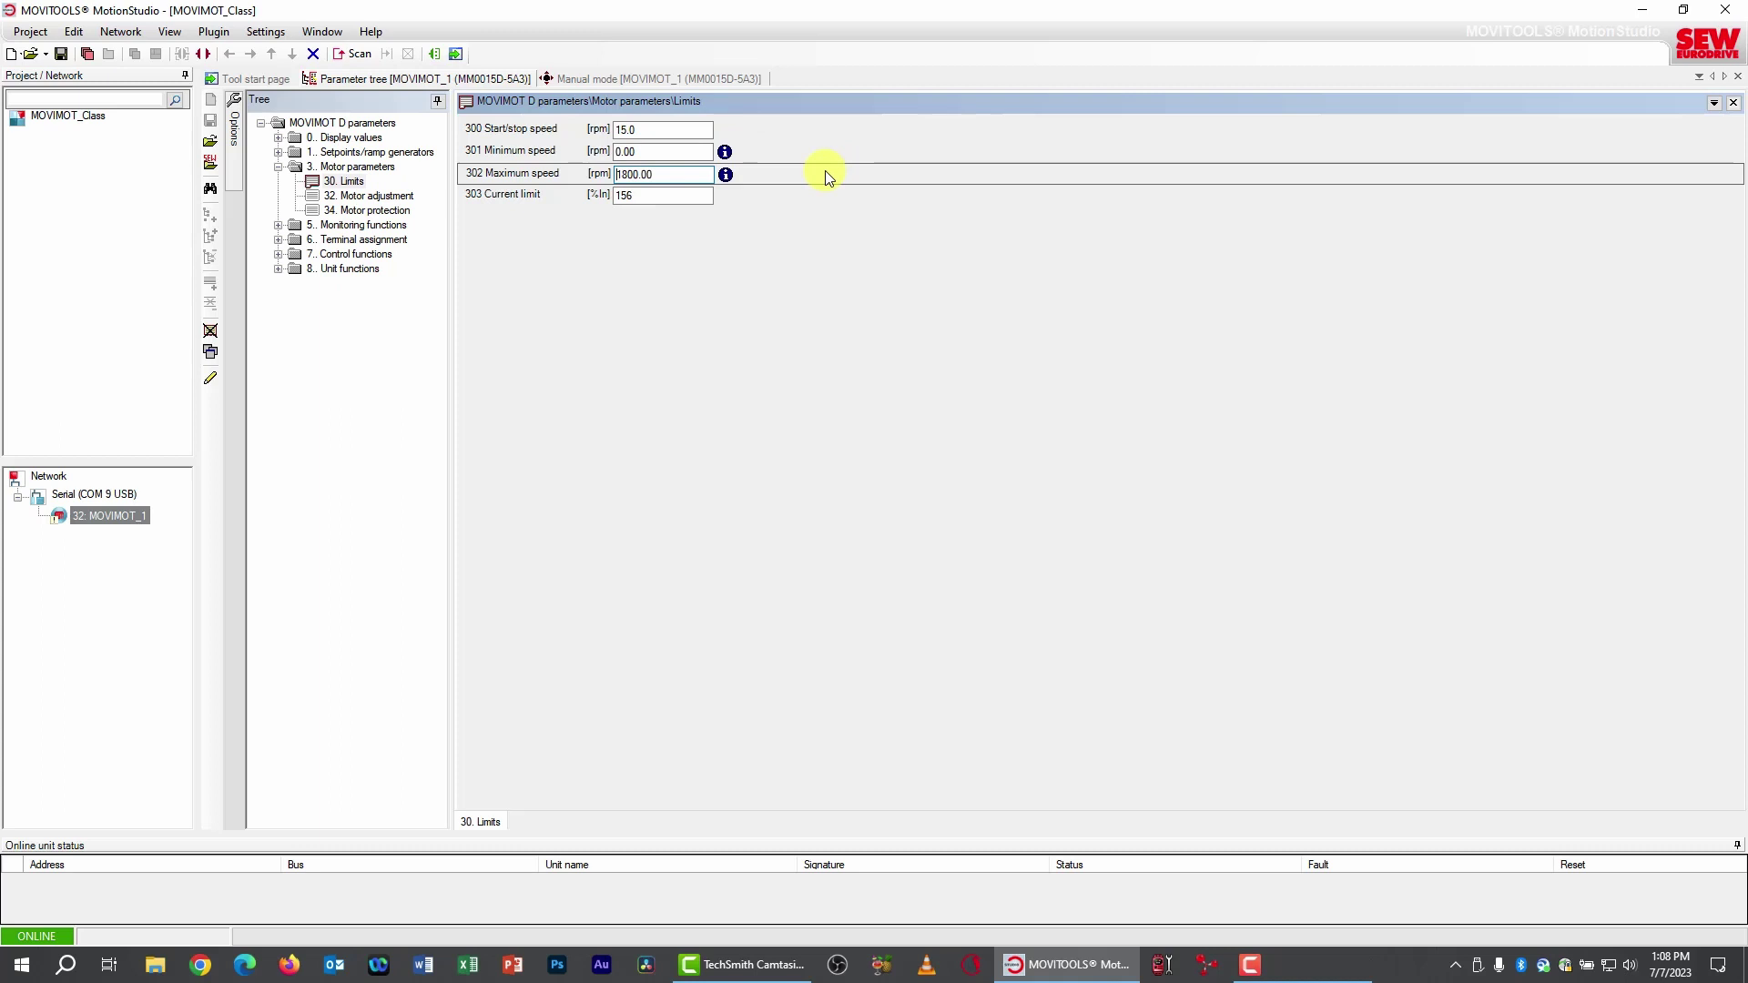
- Reactivate manual mode, start the motor, and raise the variable speed to 1800 1/min
click(610, 79)
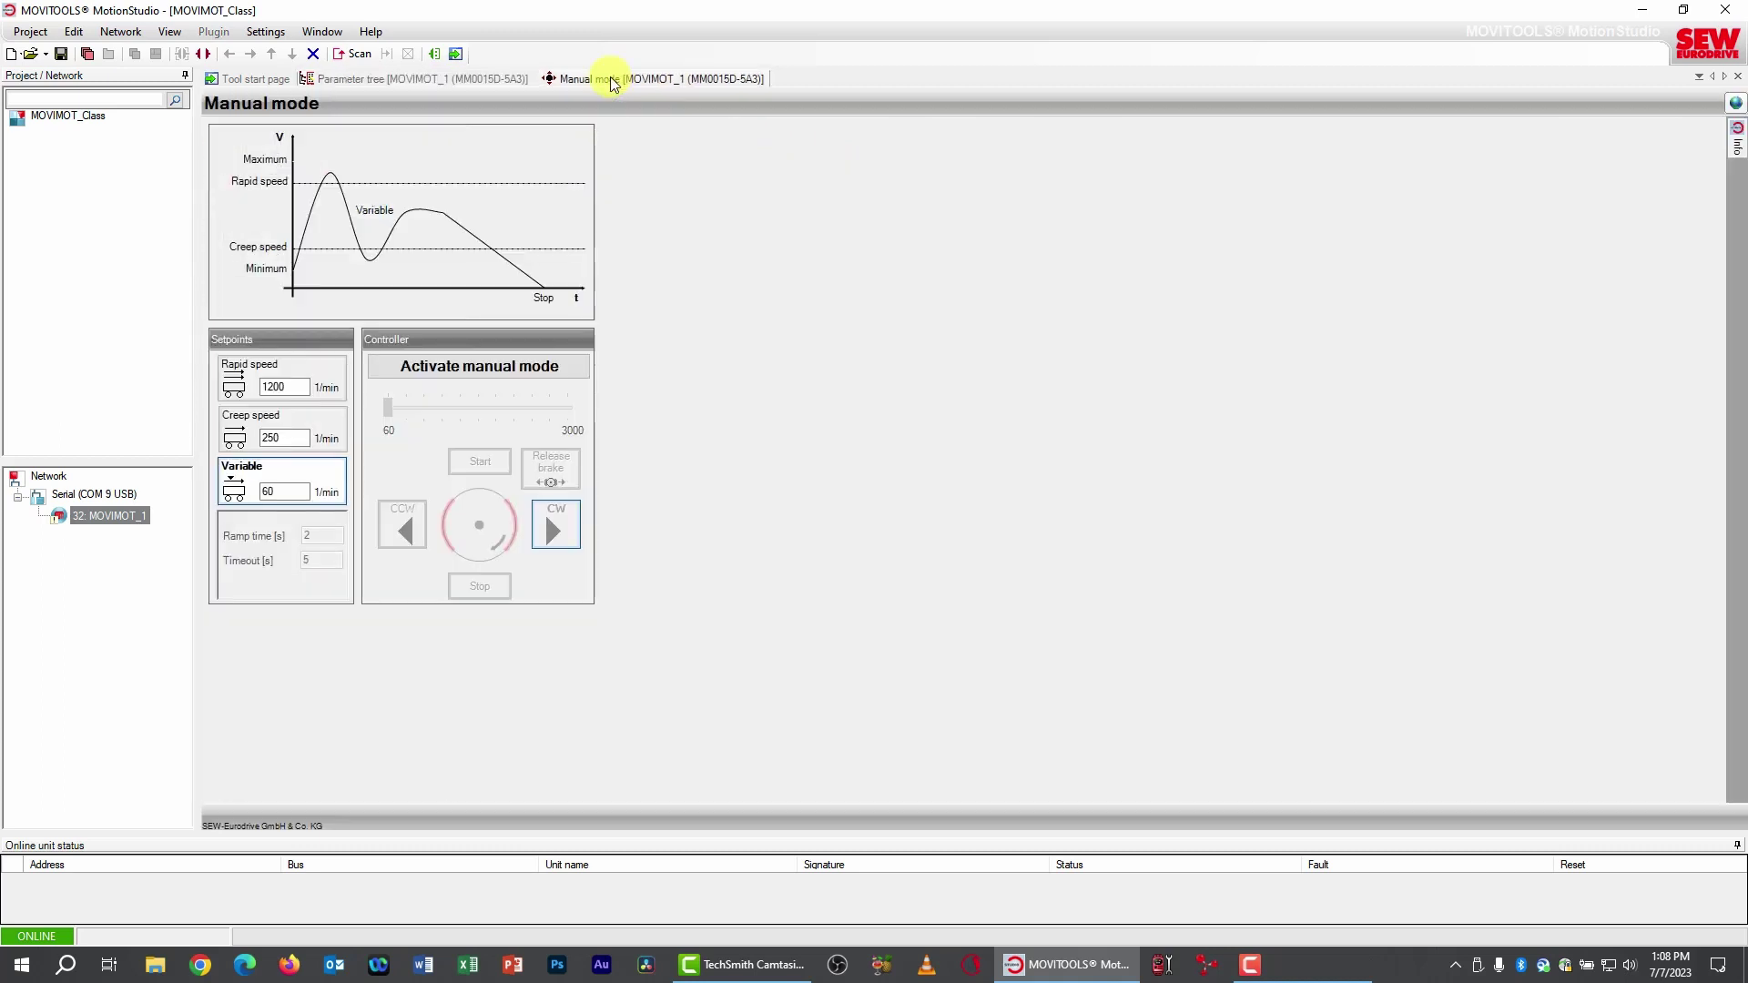
click(482, 369)
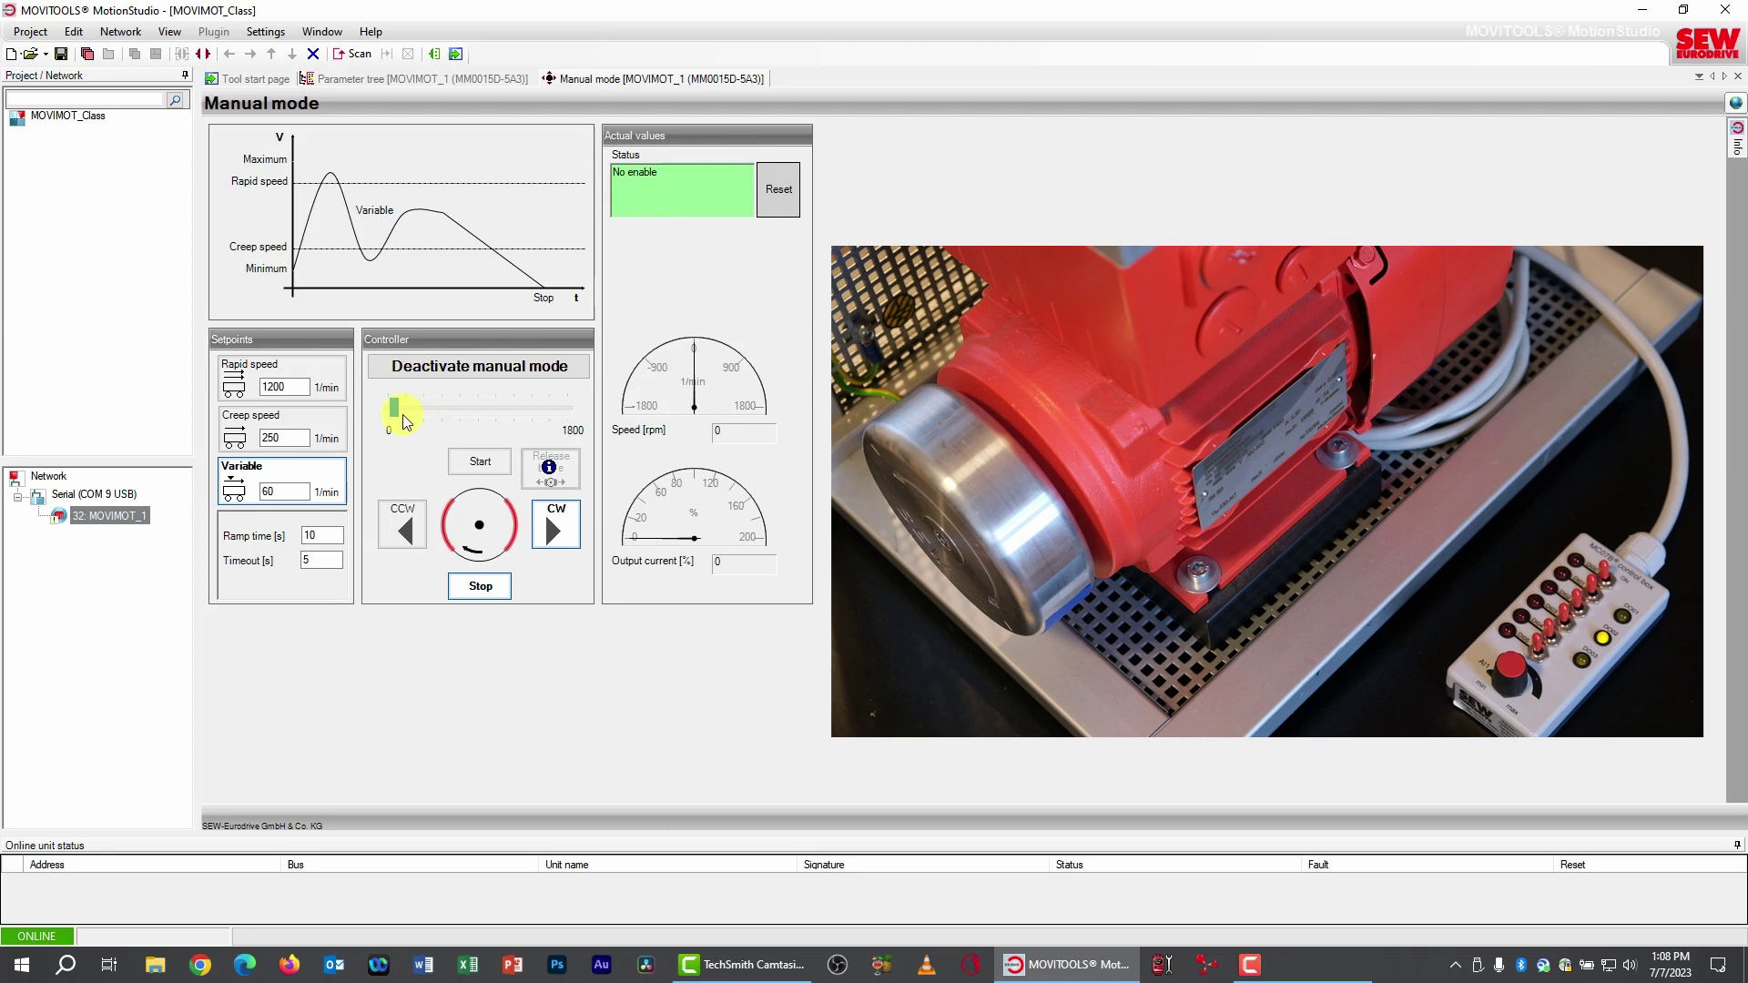
drag(406, 421, 394, 416)
click(485, 464)
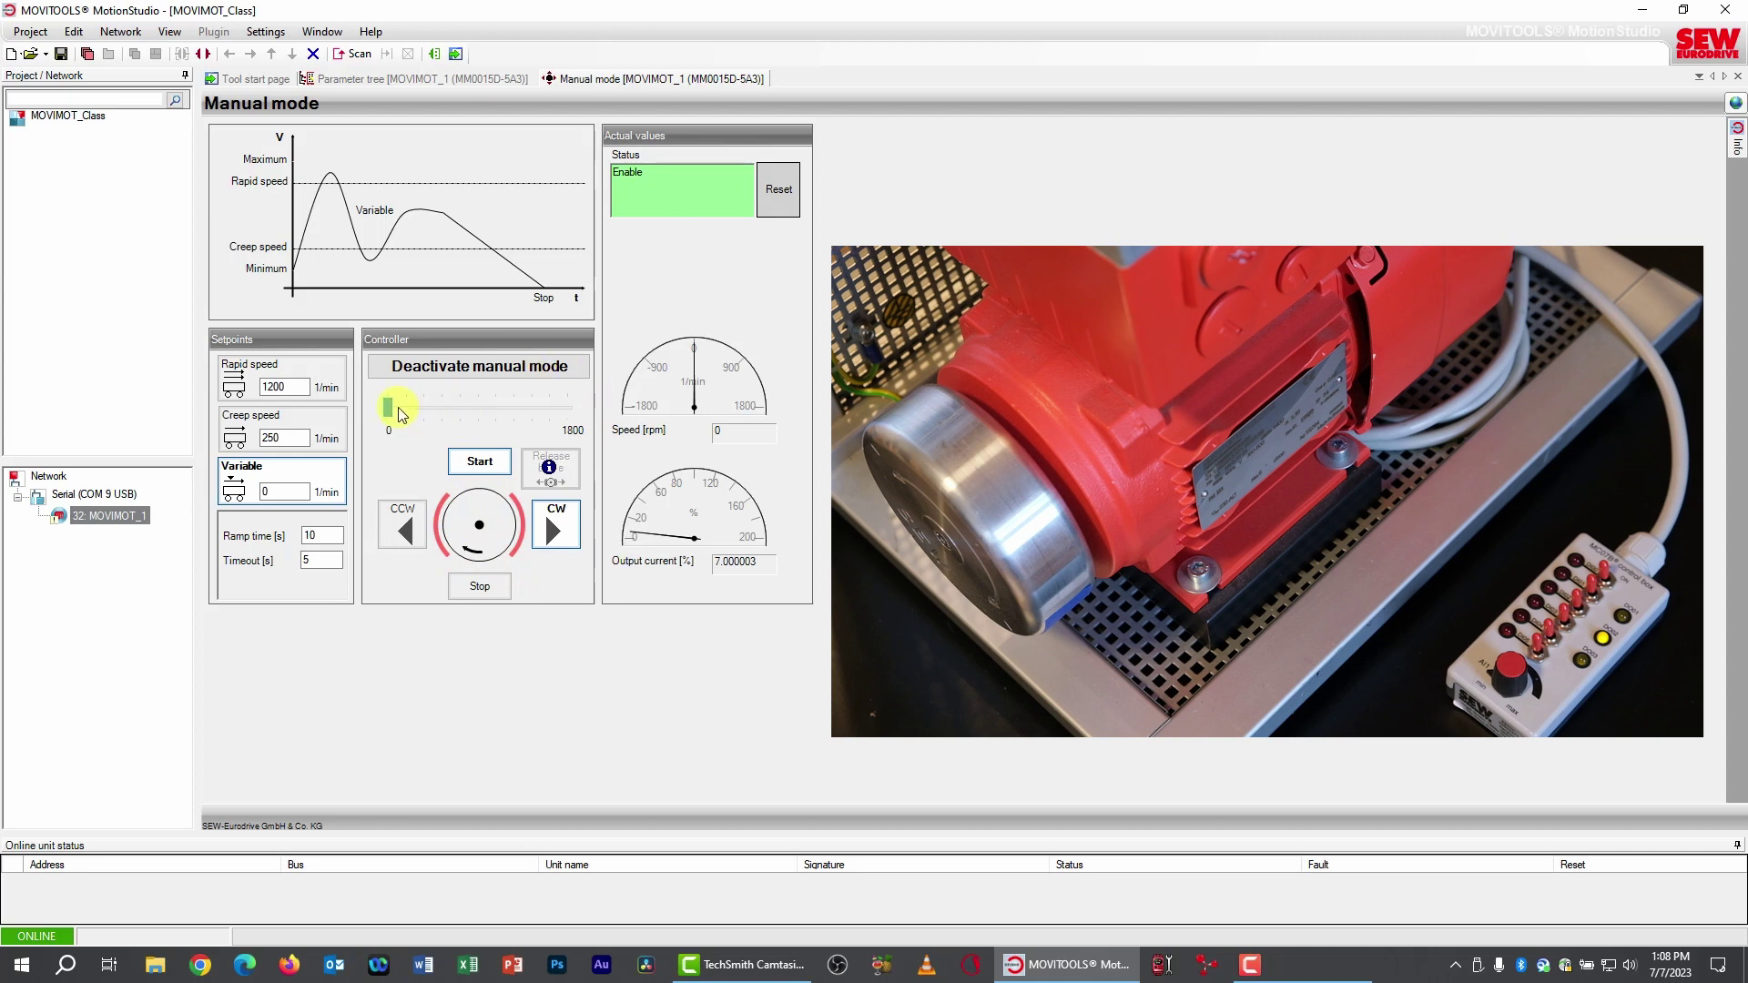
drag(389, 412, 583, 407)
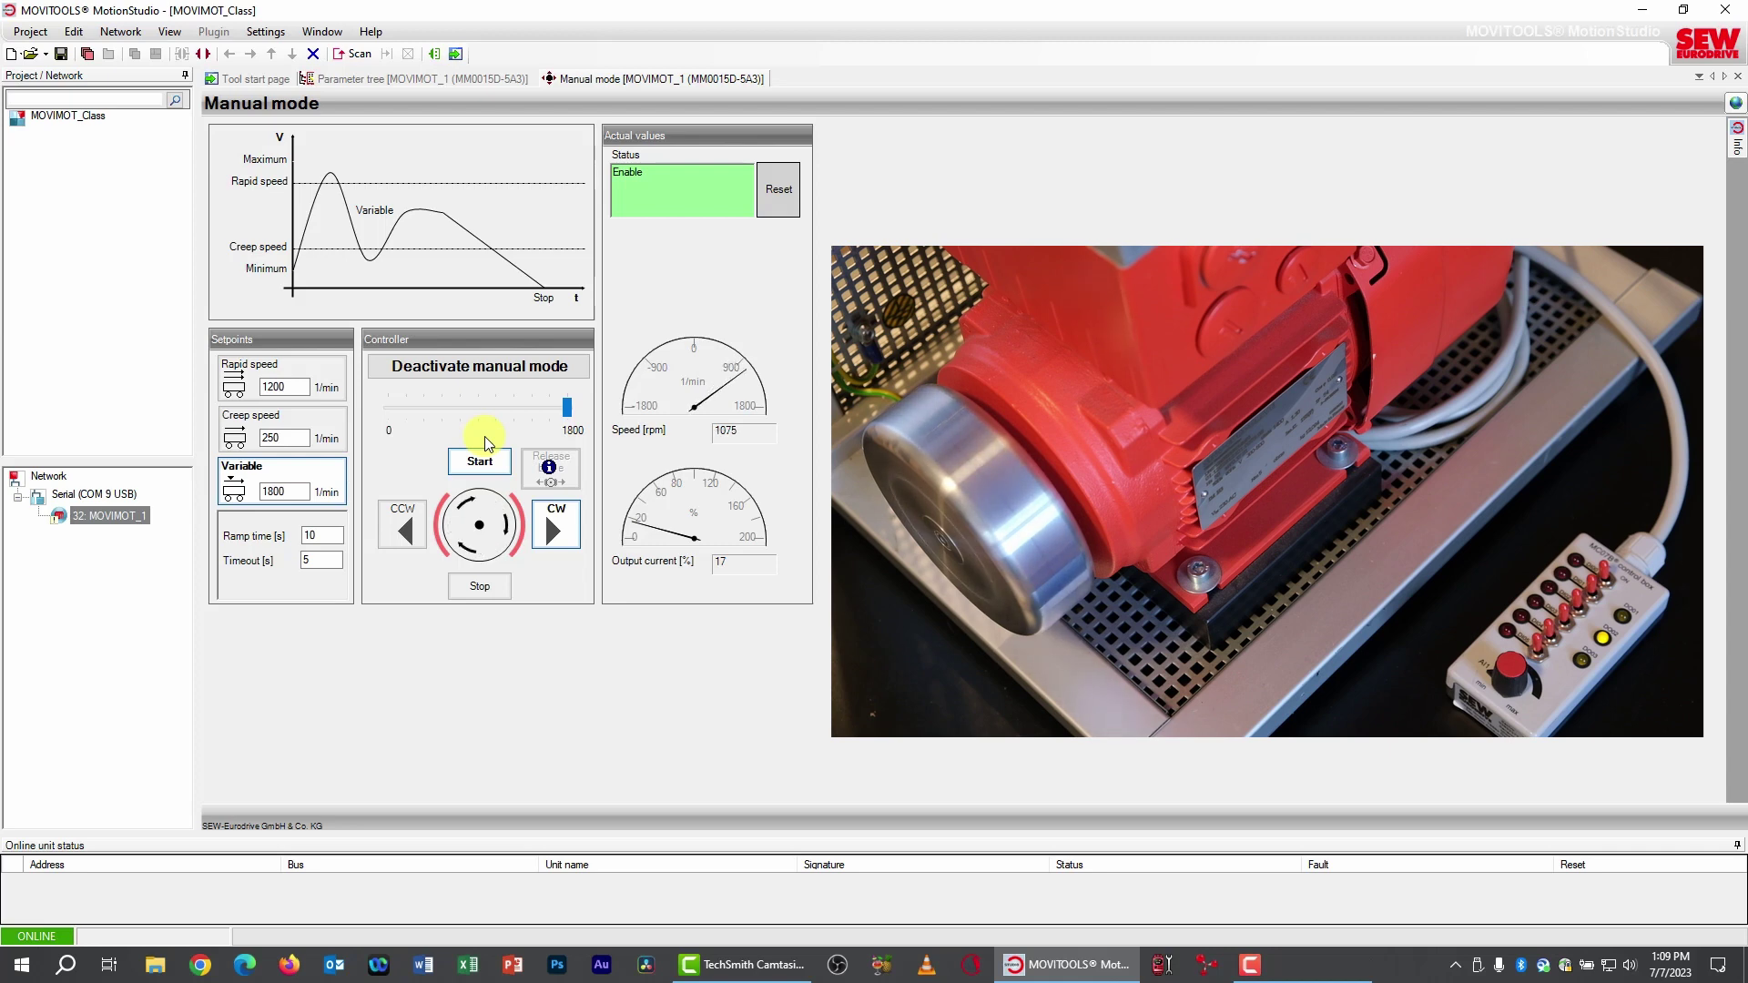
- Set the ramp time to 2 s
double_click(330, 535)
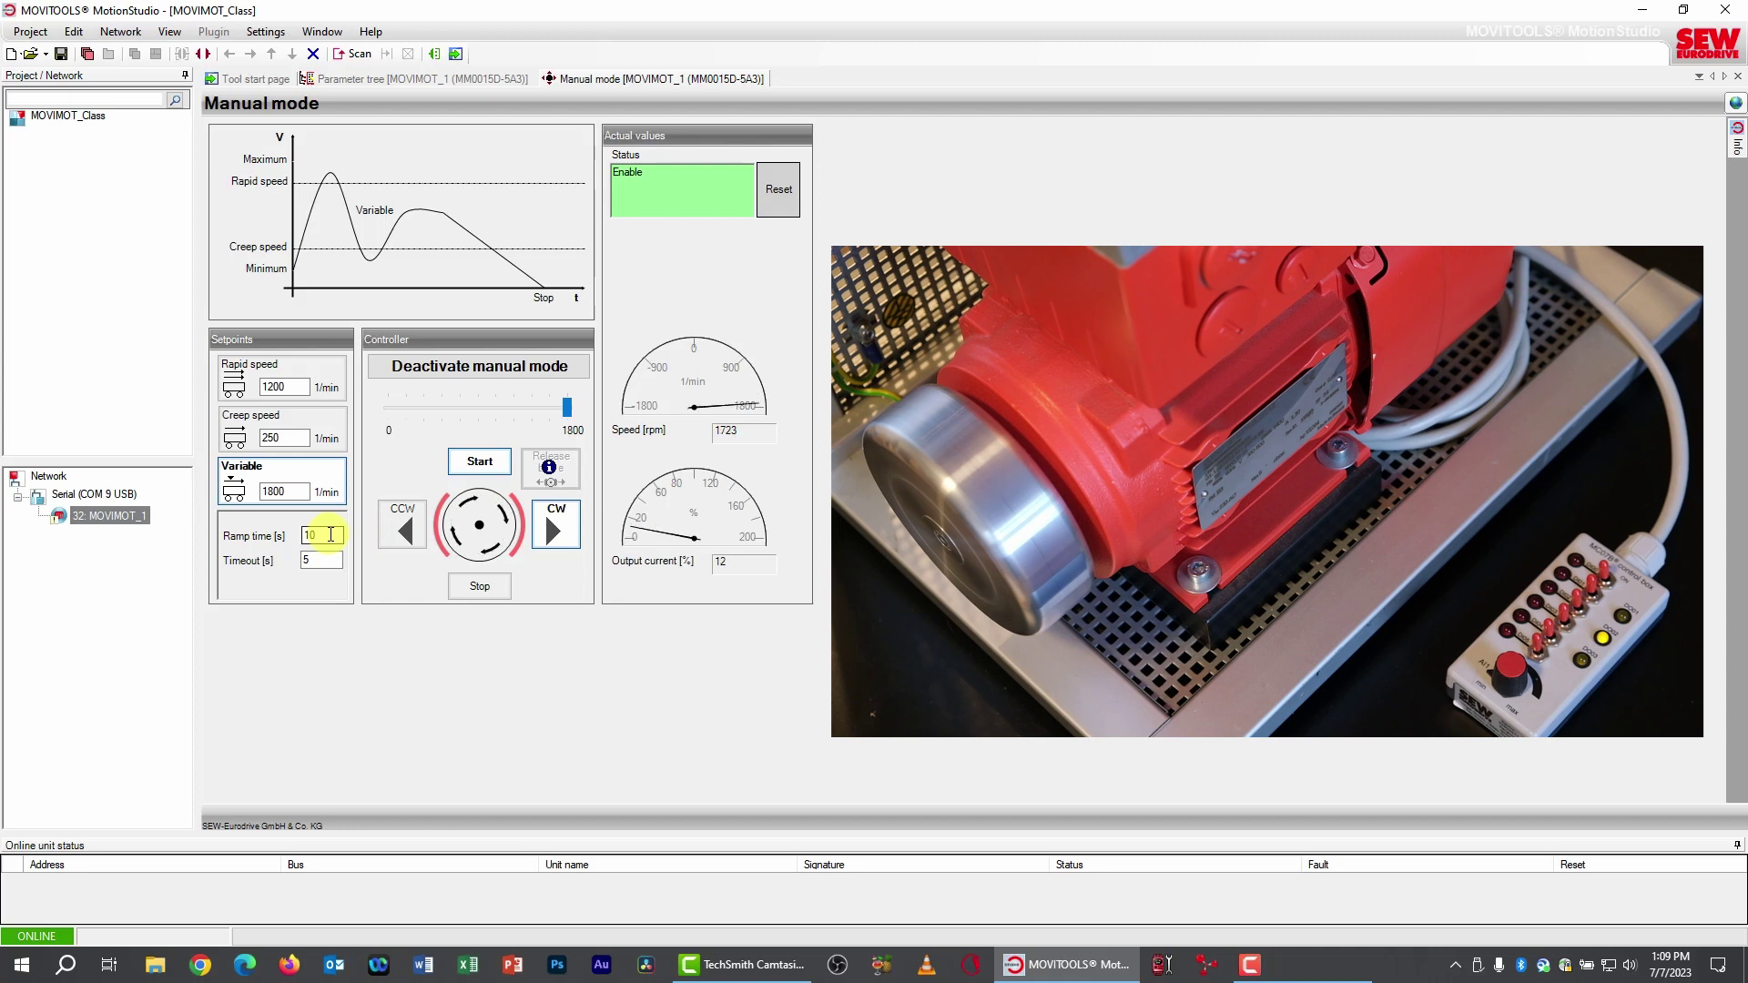
text(2)
click(331, 535)
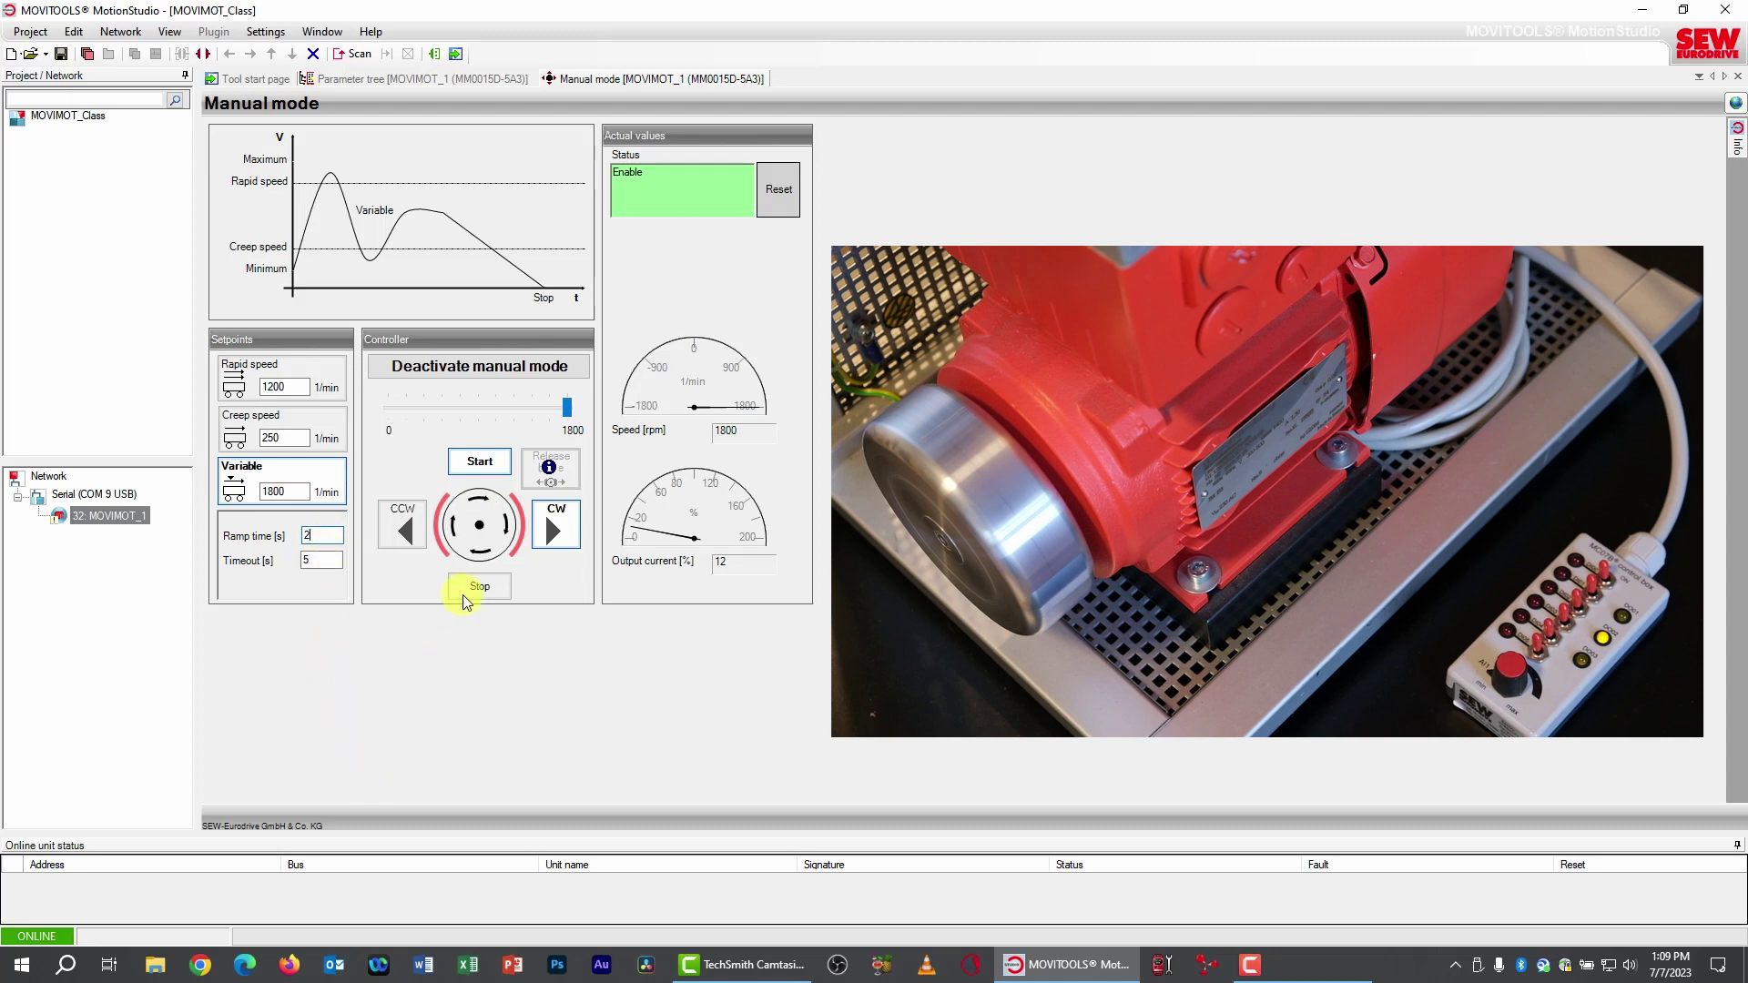
- Stop the motor so it drops to 0 rpm with 'No enable' status
click(489, 587)
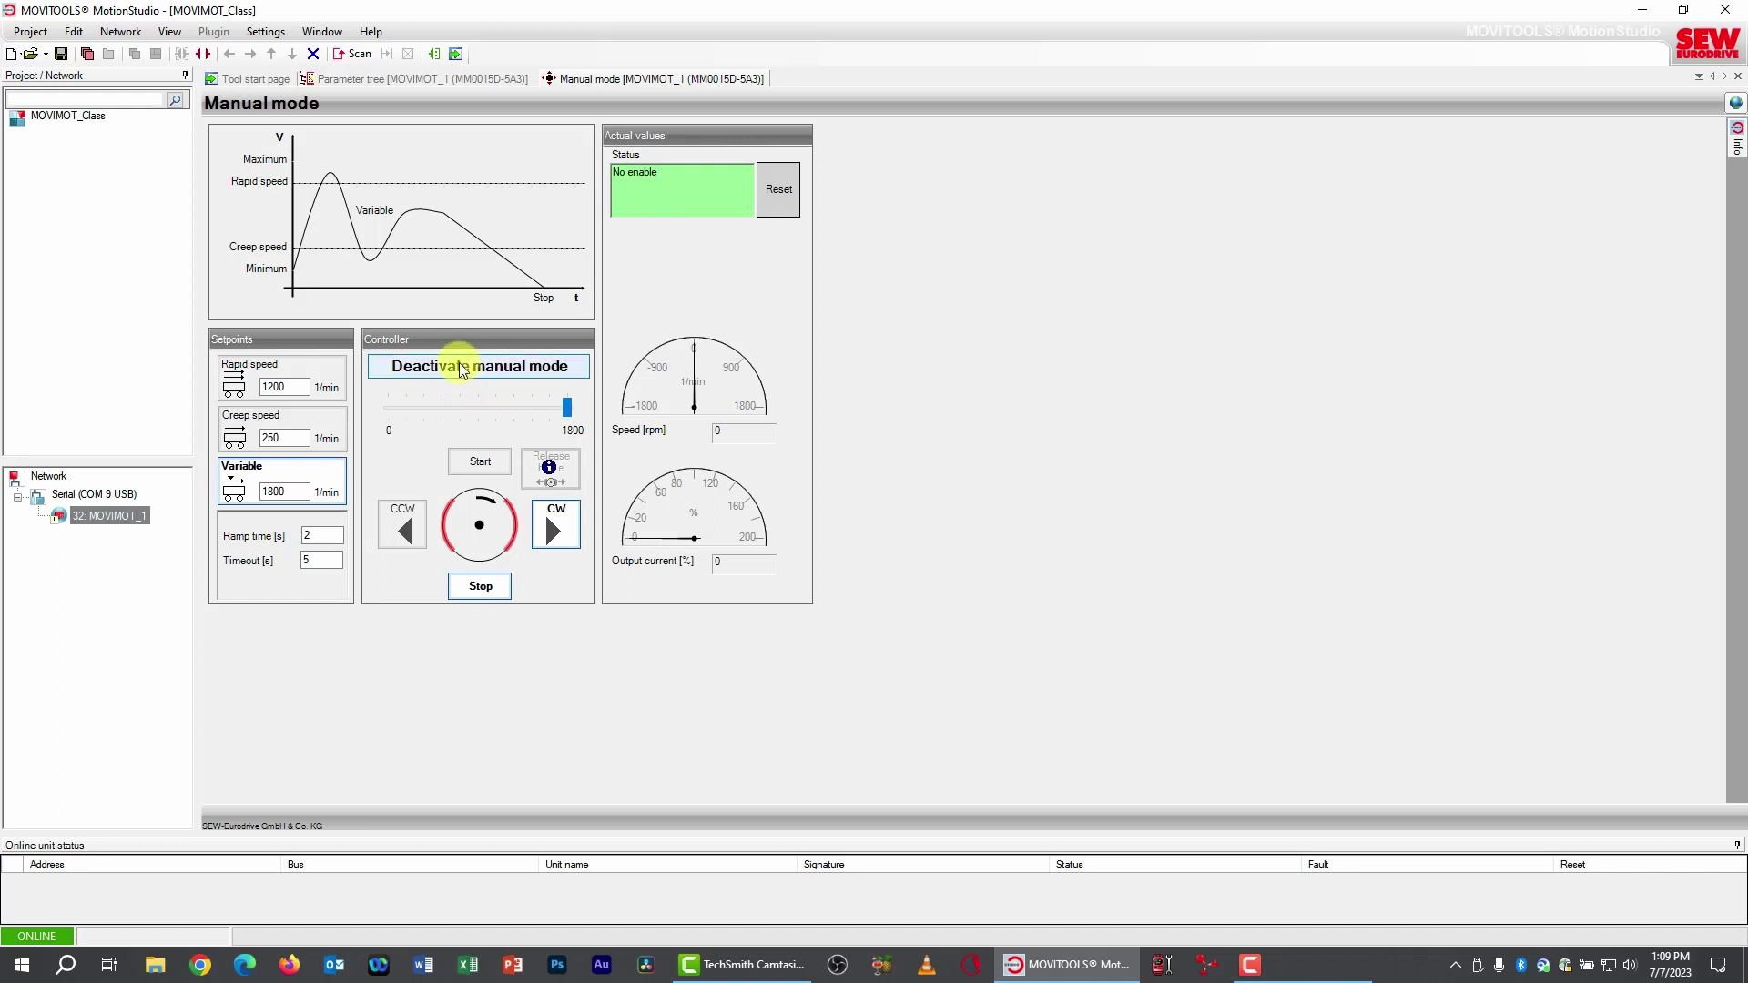
- Deactivate manual mode and open 7. Control functions > 73. Brake function in the parameter tree
click(473, 362)
click(939, 544)
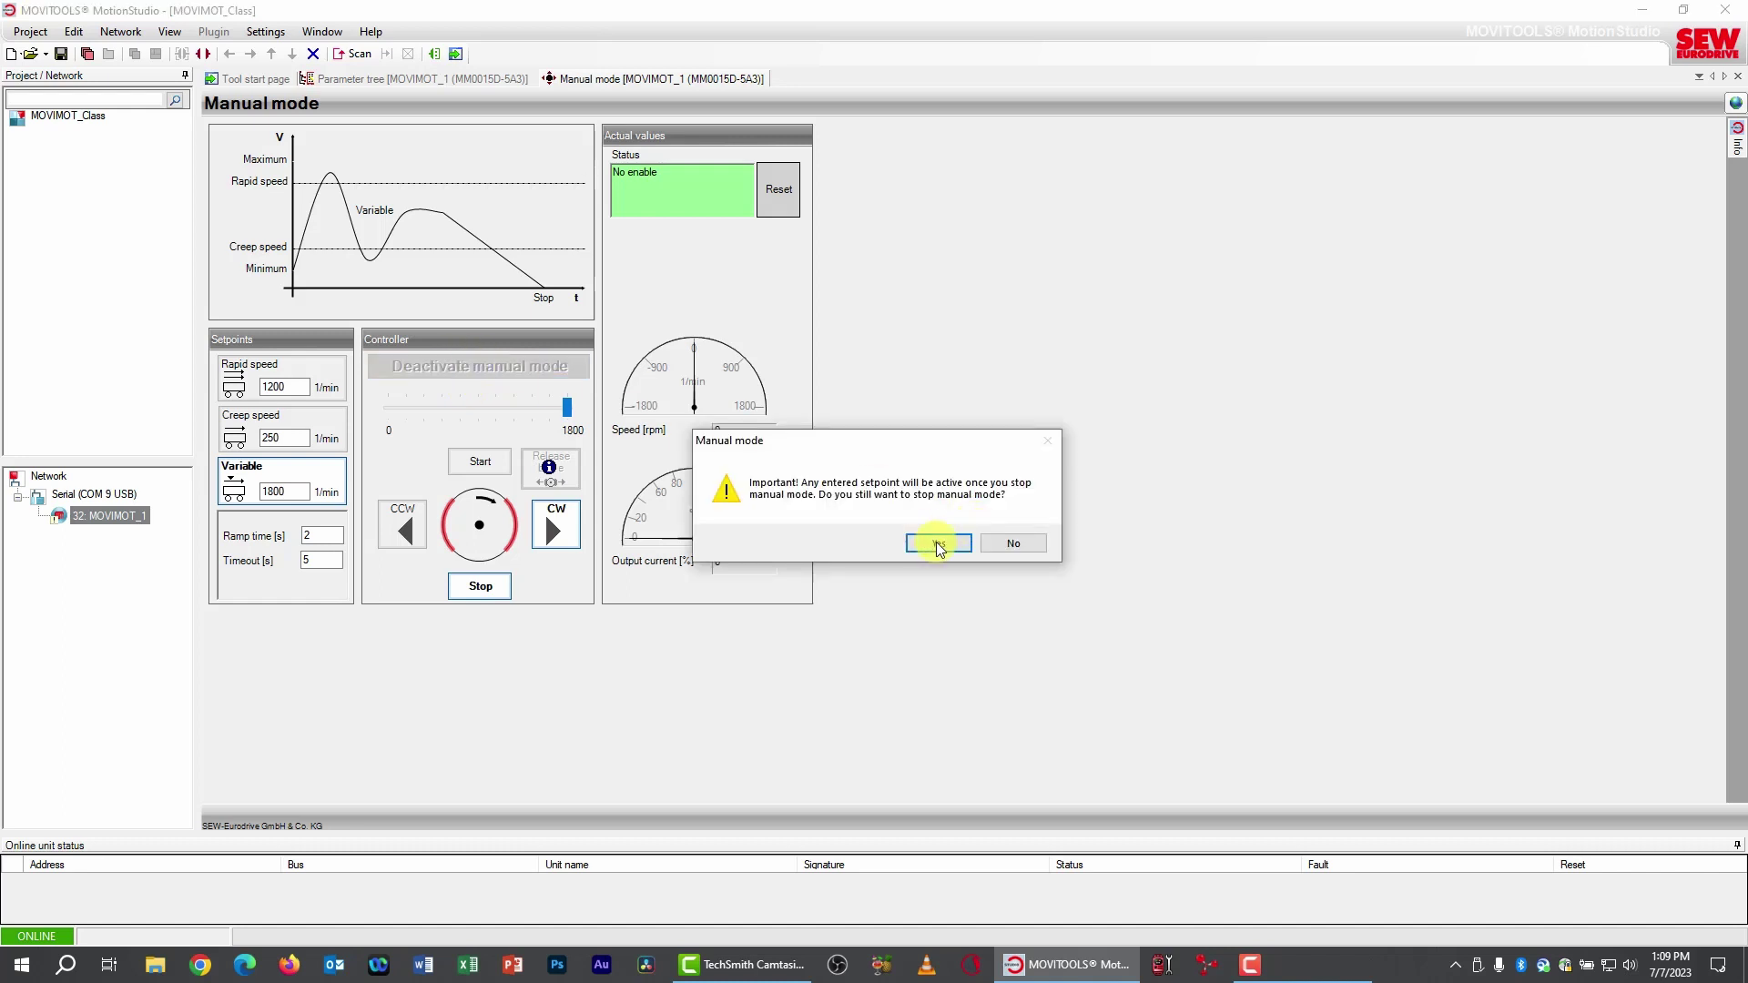
click(370, 78)
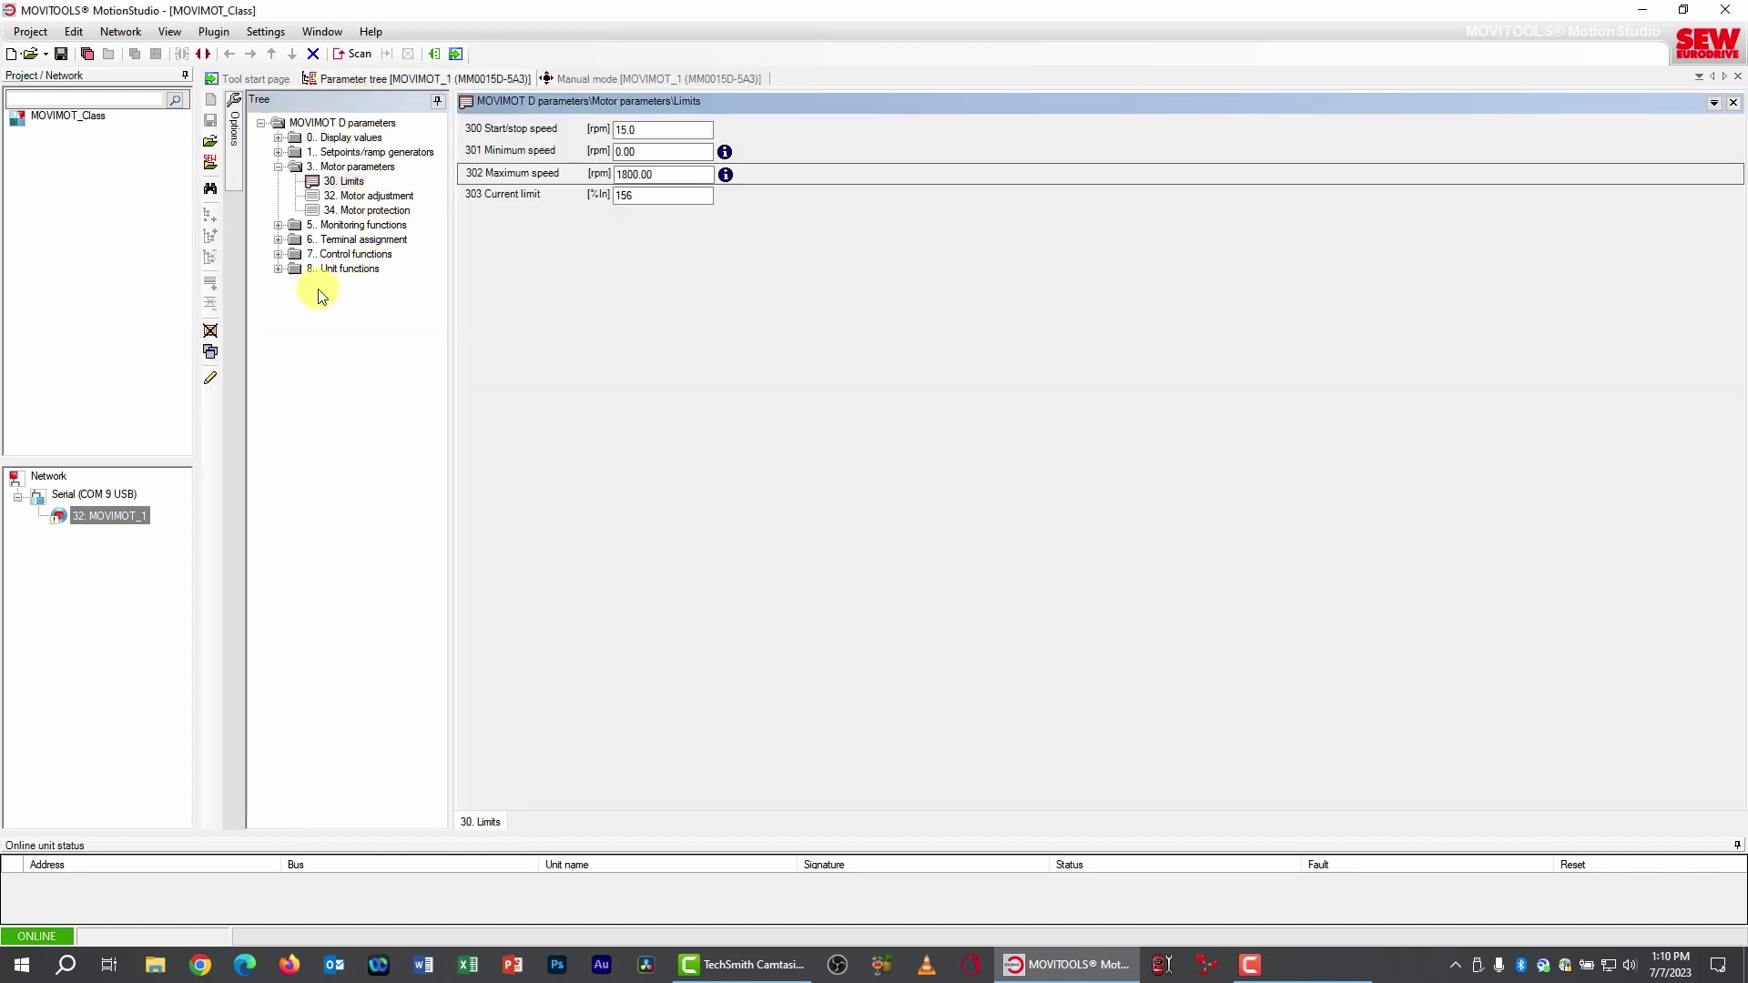
click(279, 255)
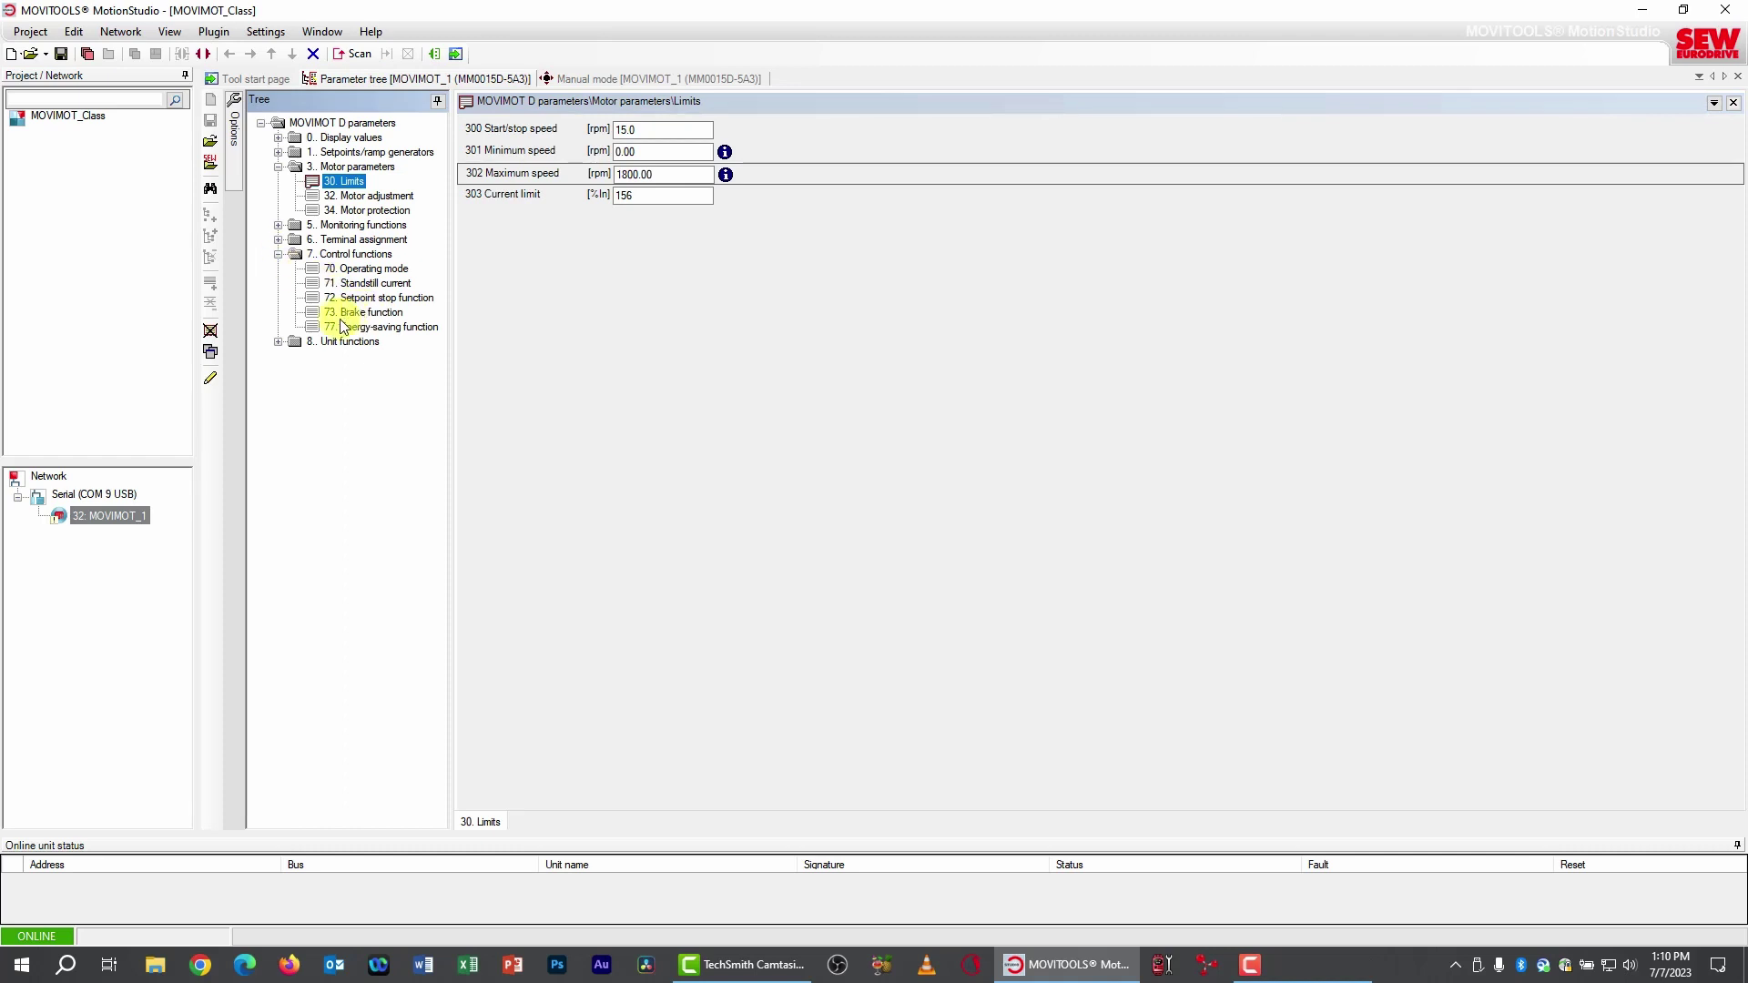
click(387, 315)
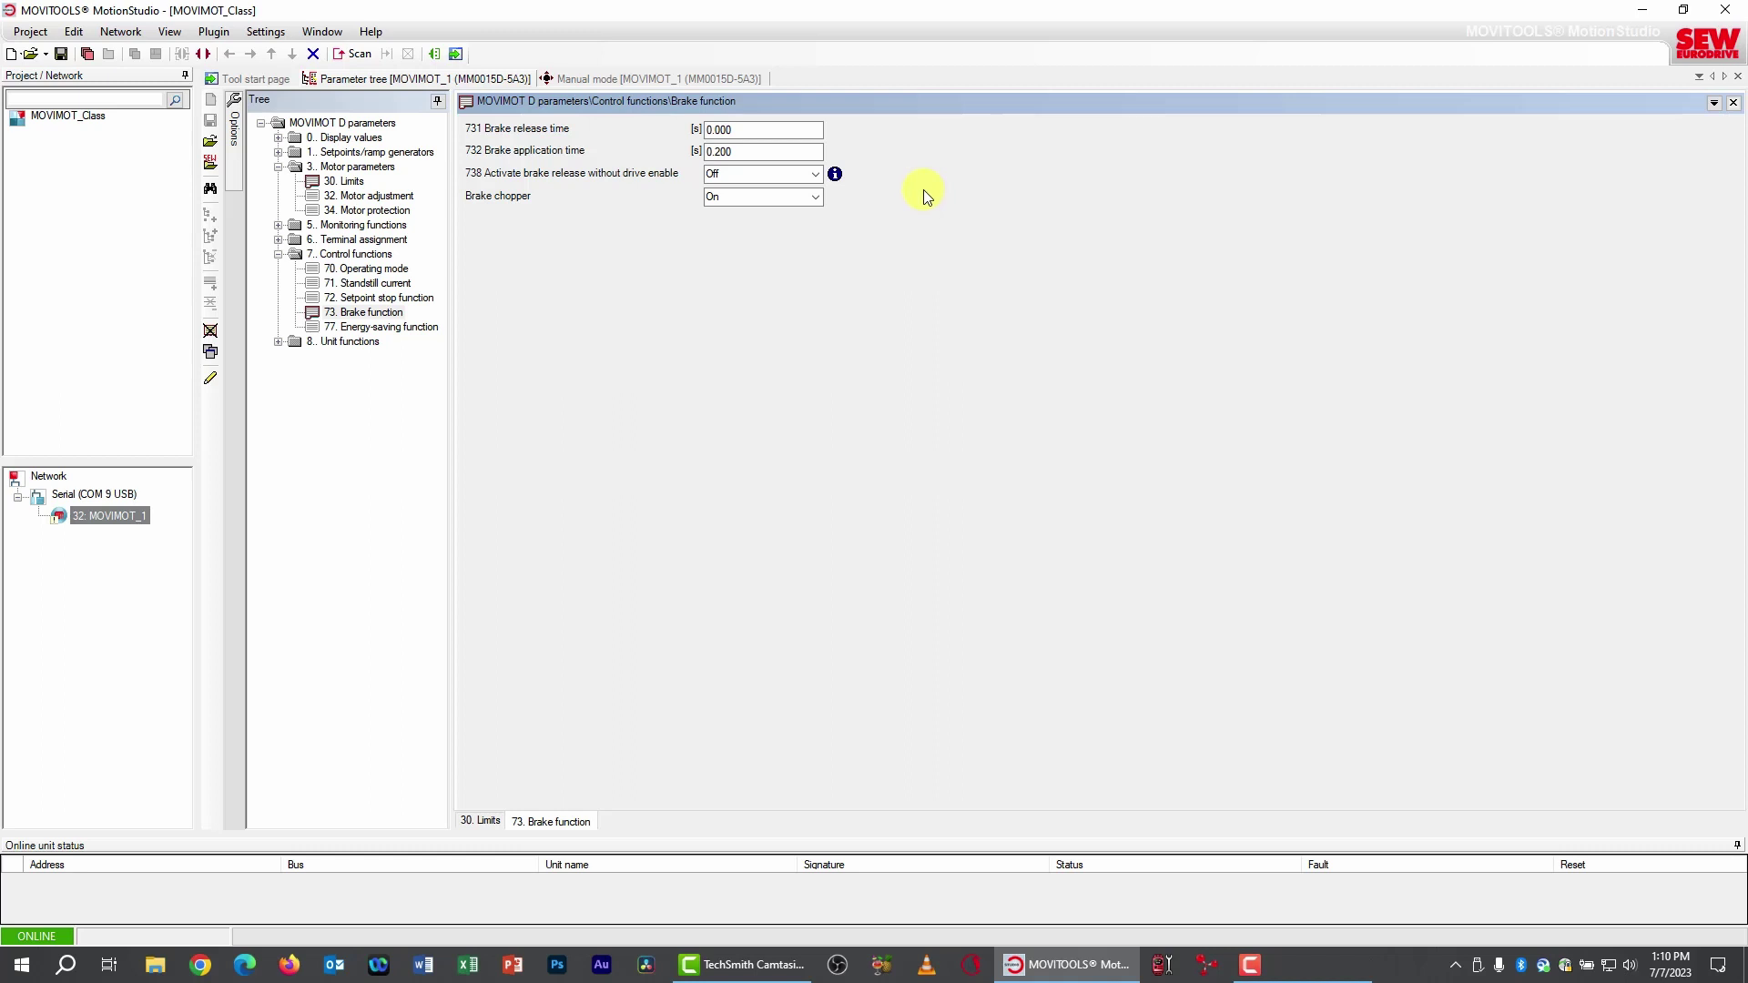
- Set 738 Brake release without drive enable to On
click(813, 175)
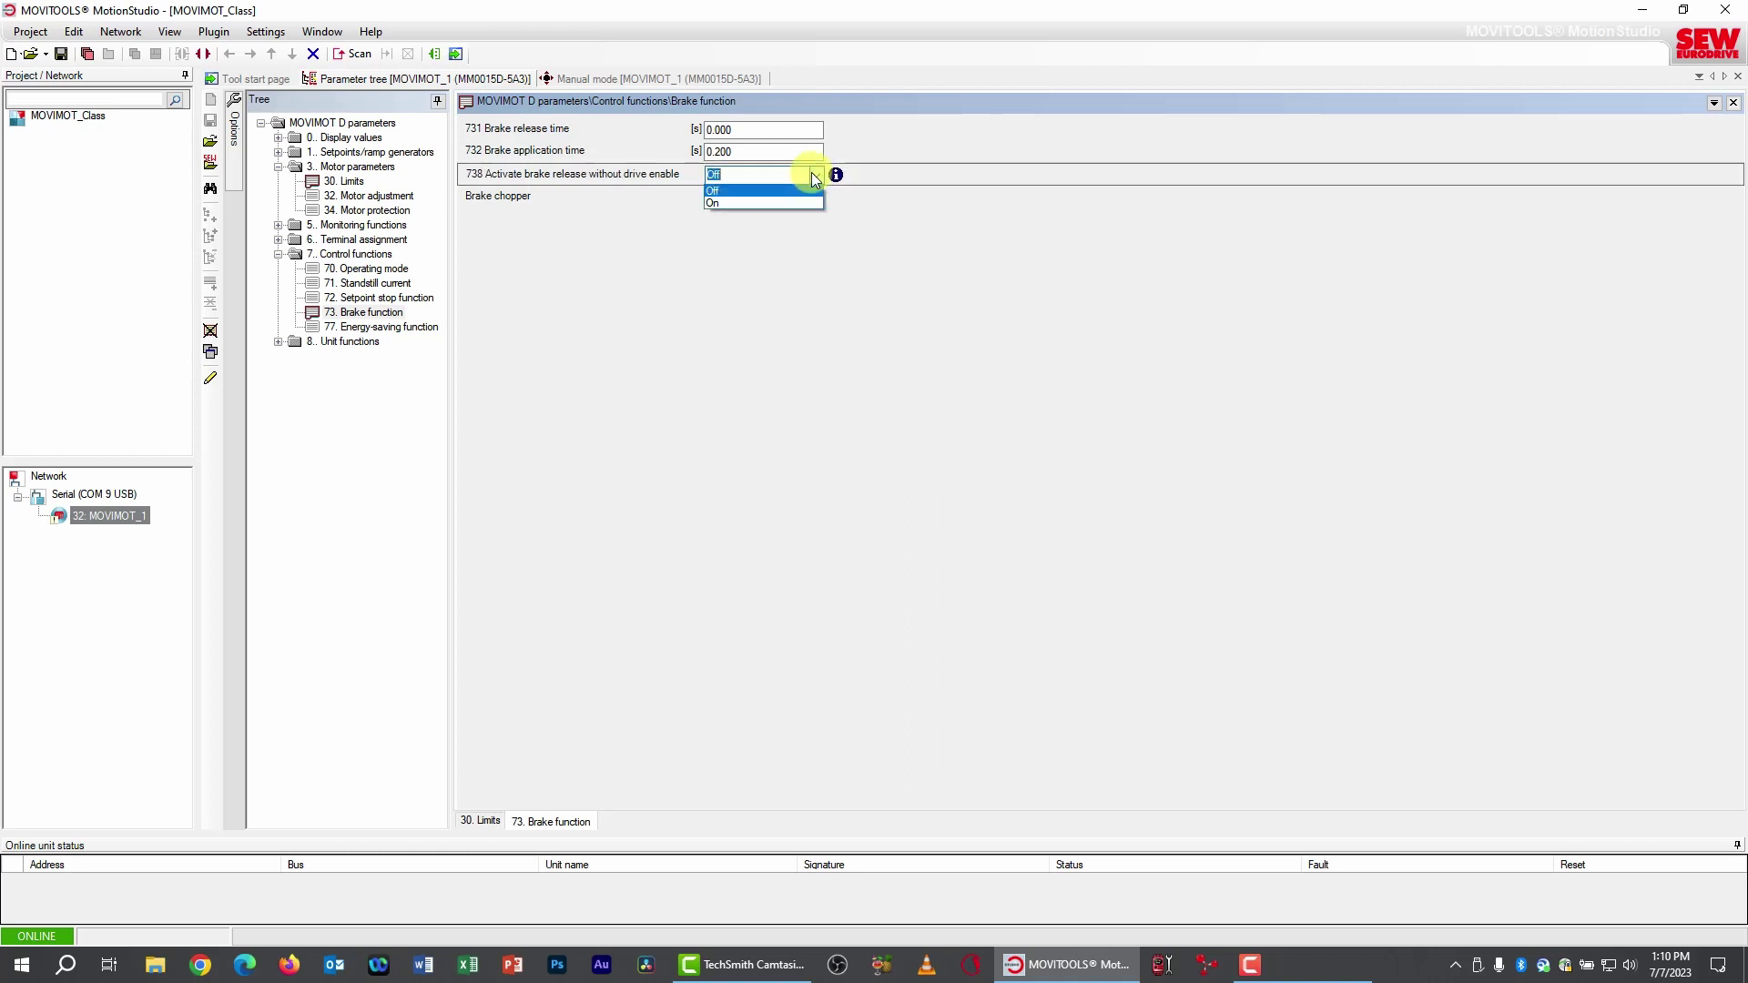
click(750, 202)
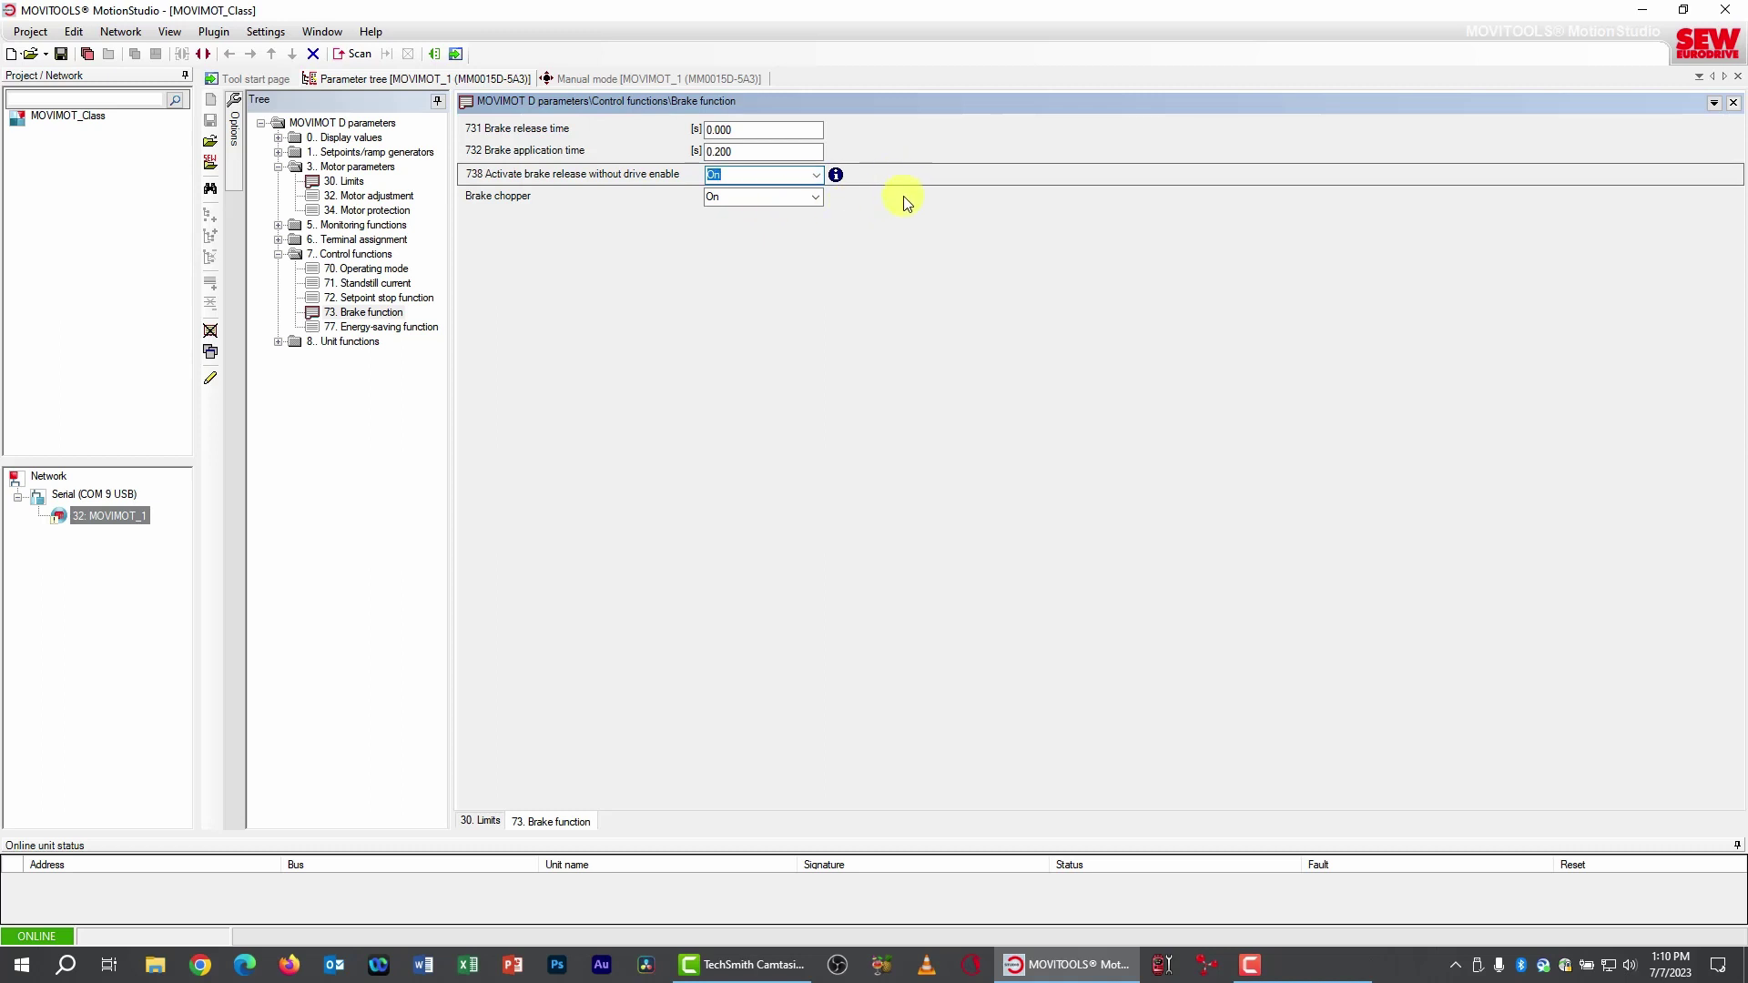
click(903, 195)
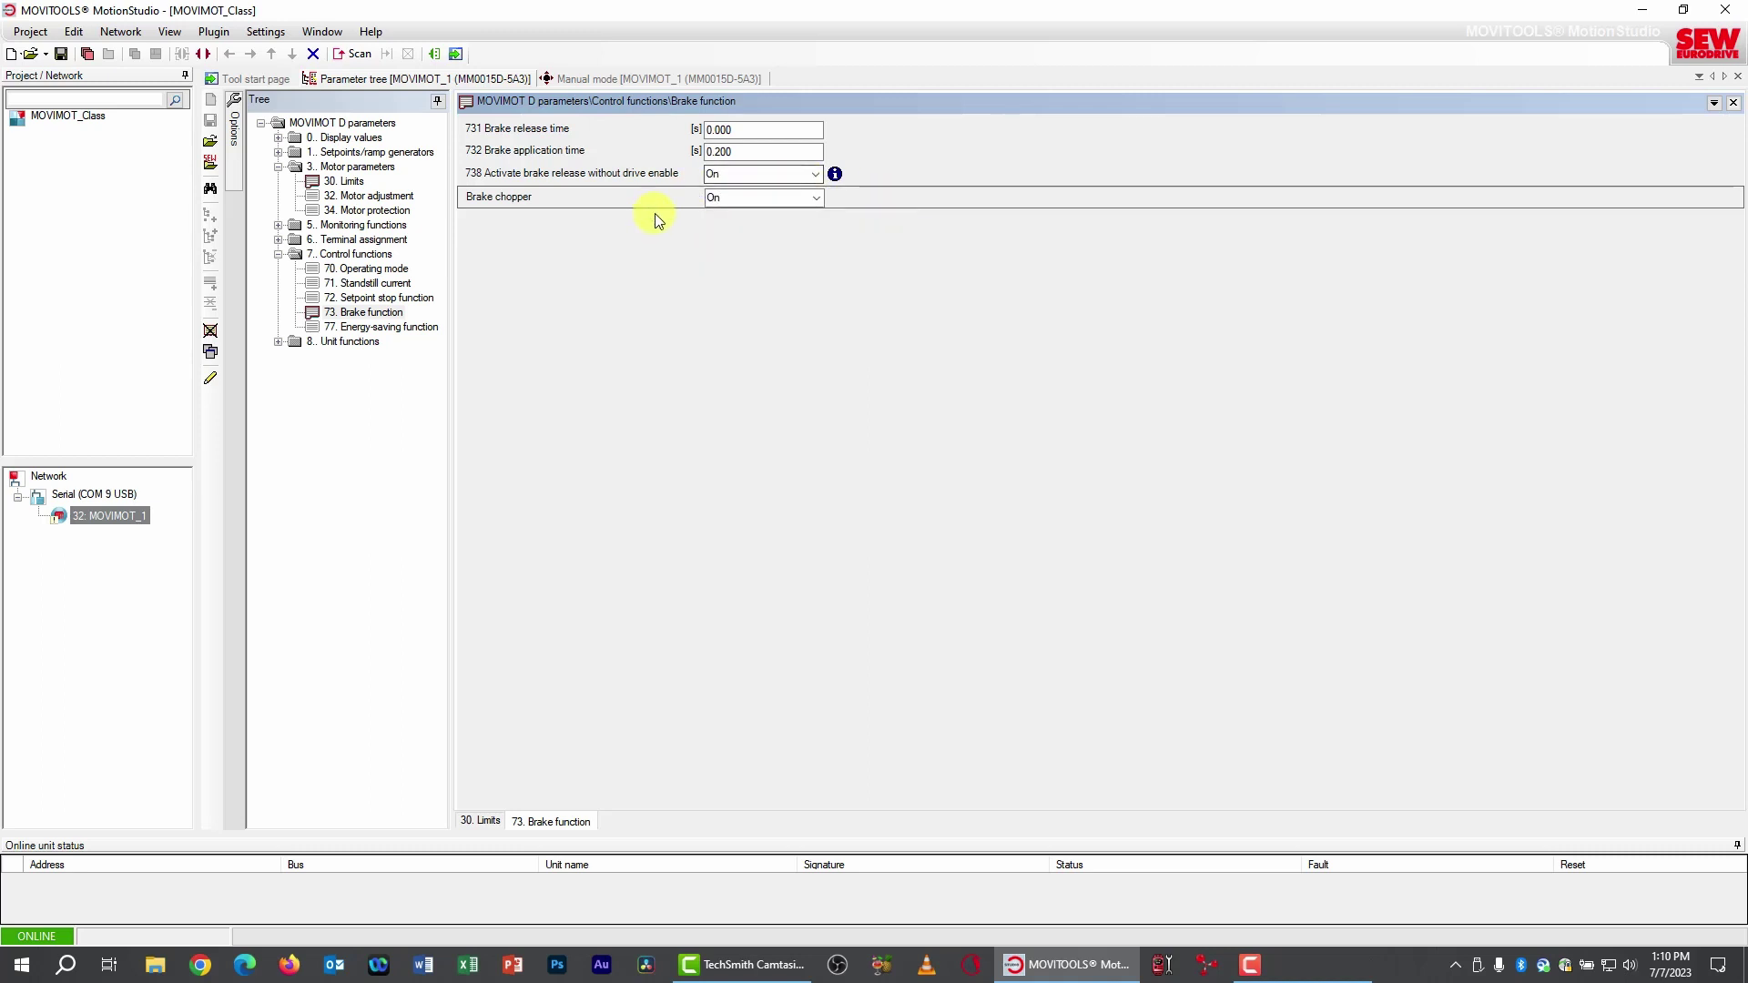
- Activate manual mode again and toggle the brake release without drive enable twice
click(600, 78)
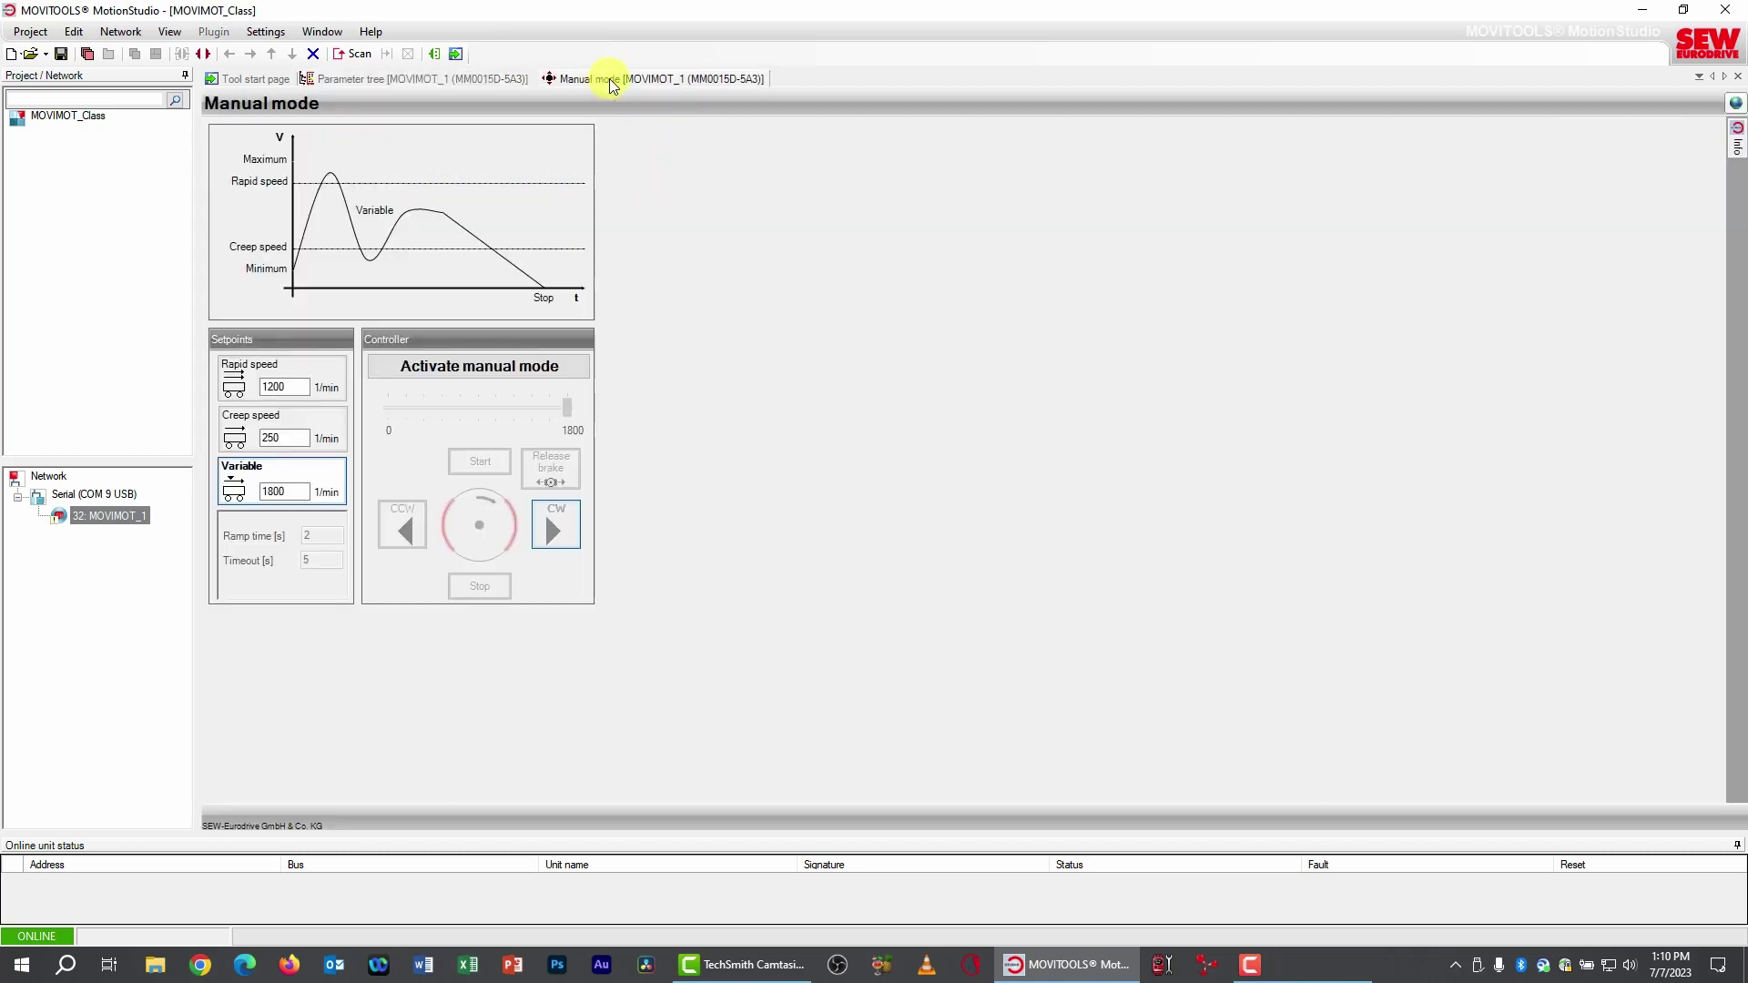
click(455, 368)
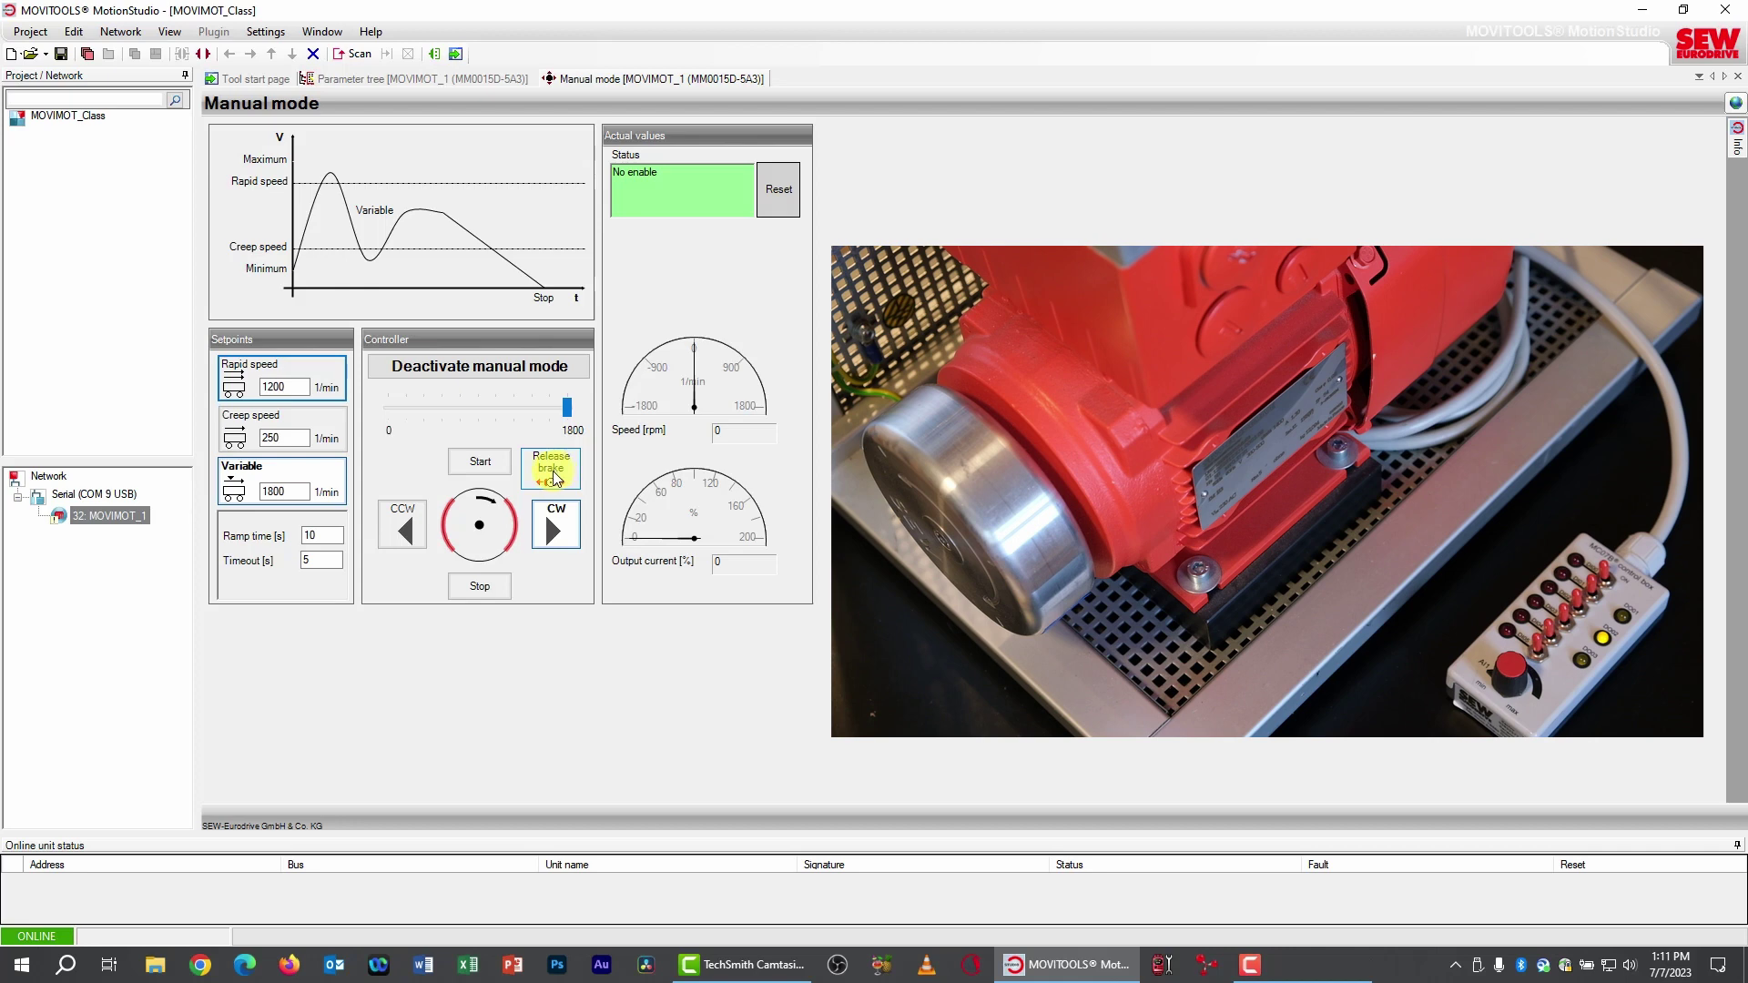
click(555, 478)
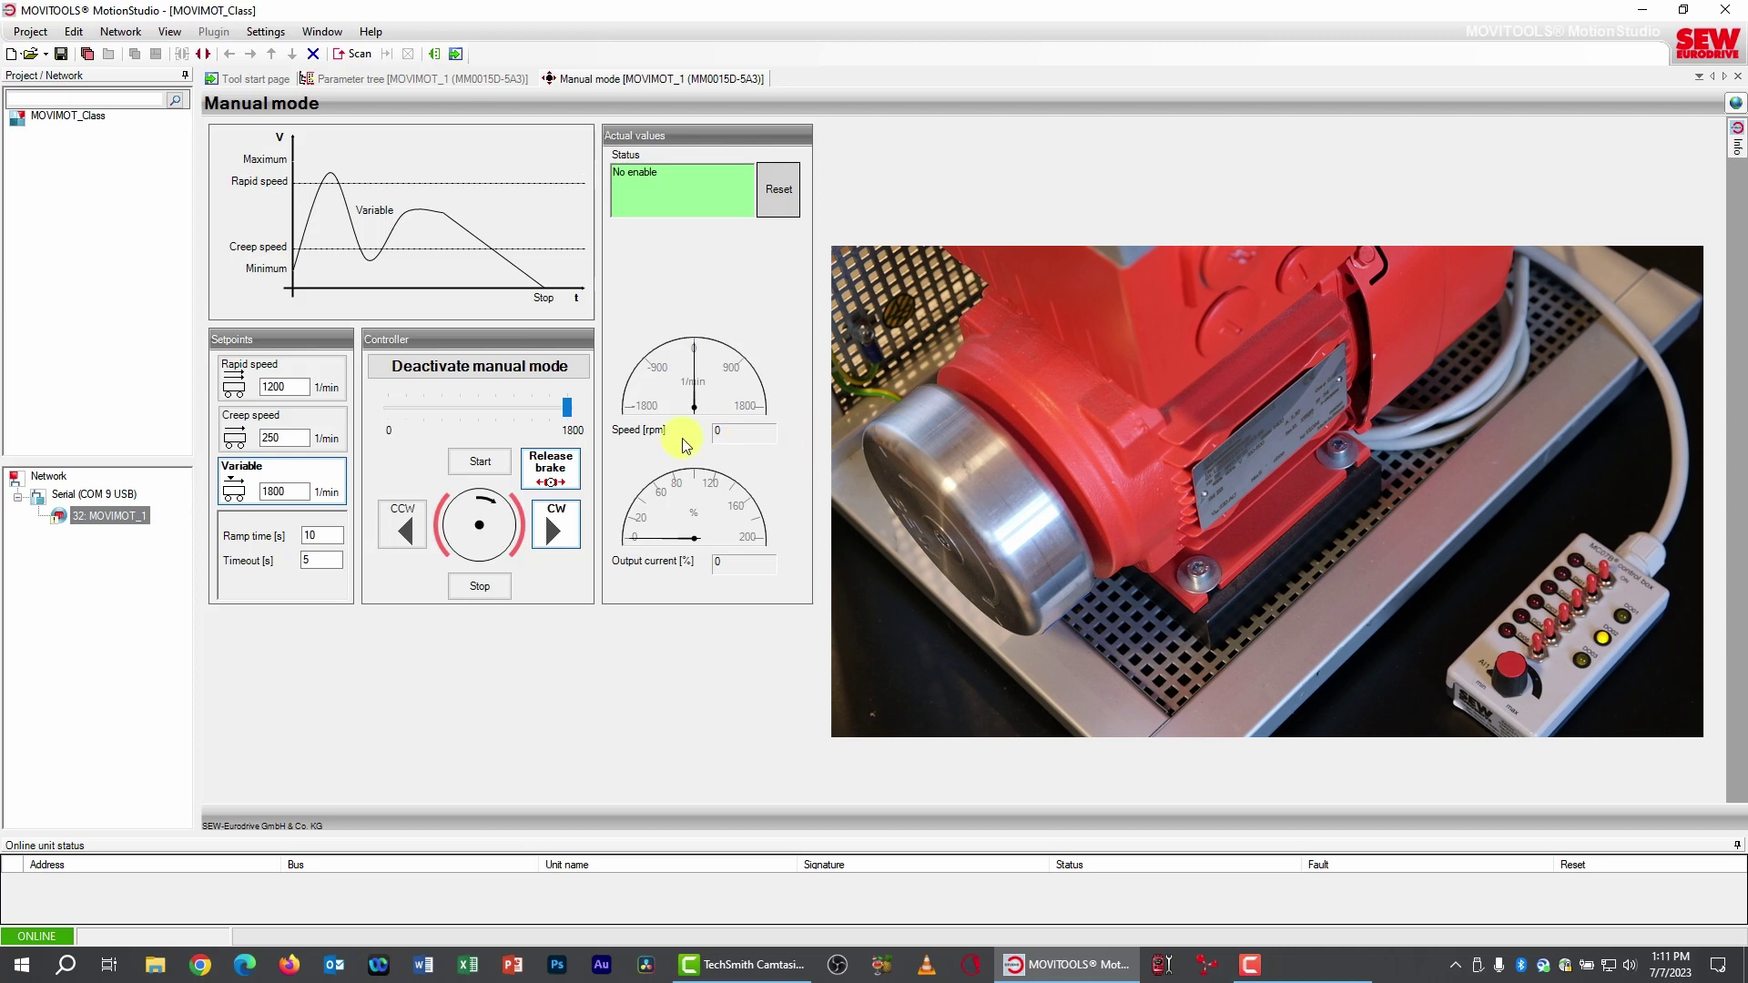
click(553, 470)
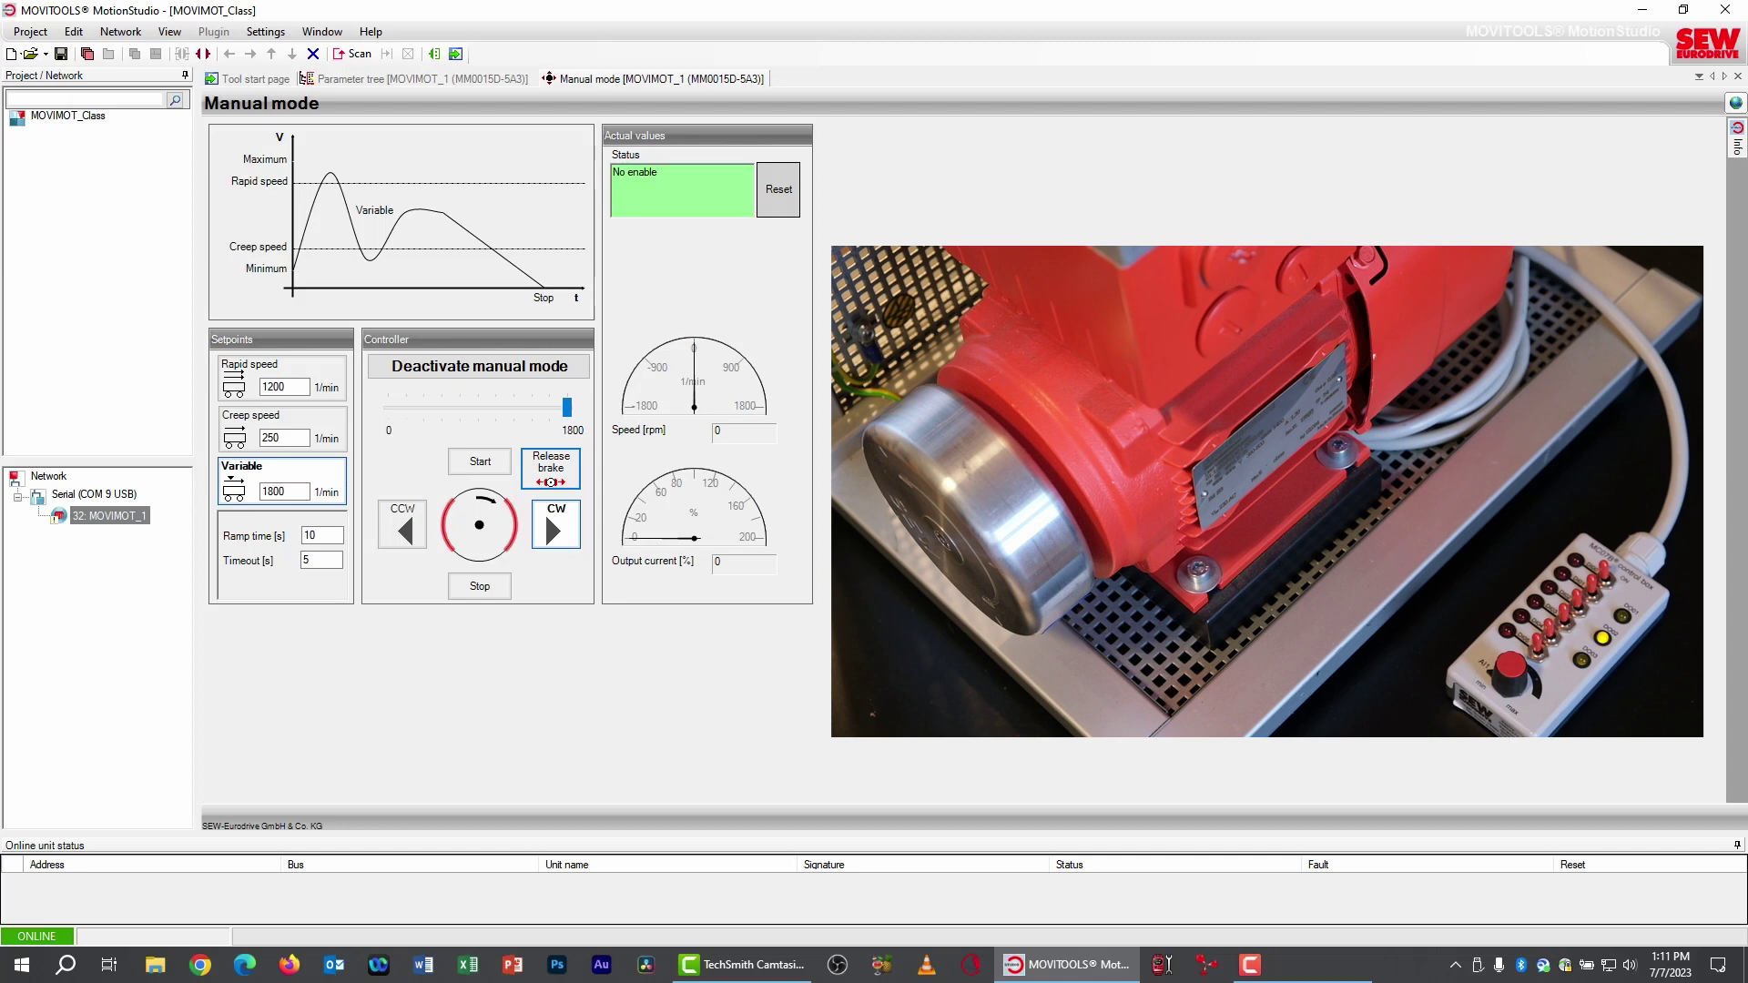
- Deactivate manual mode with Yes and return to the 73. Brake function parameters
click(485, 370)
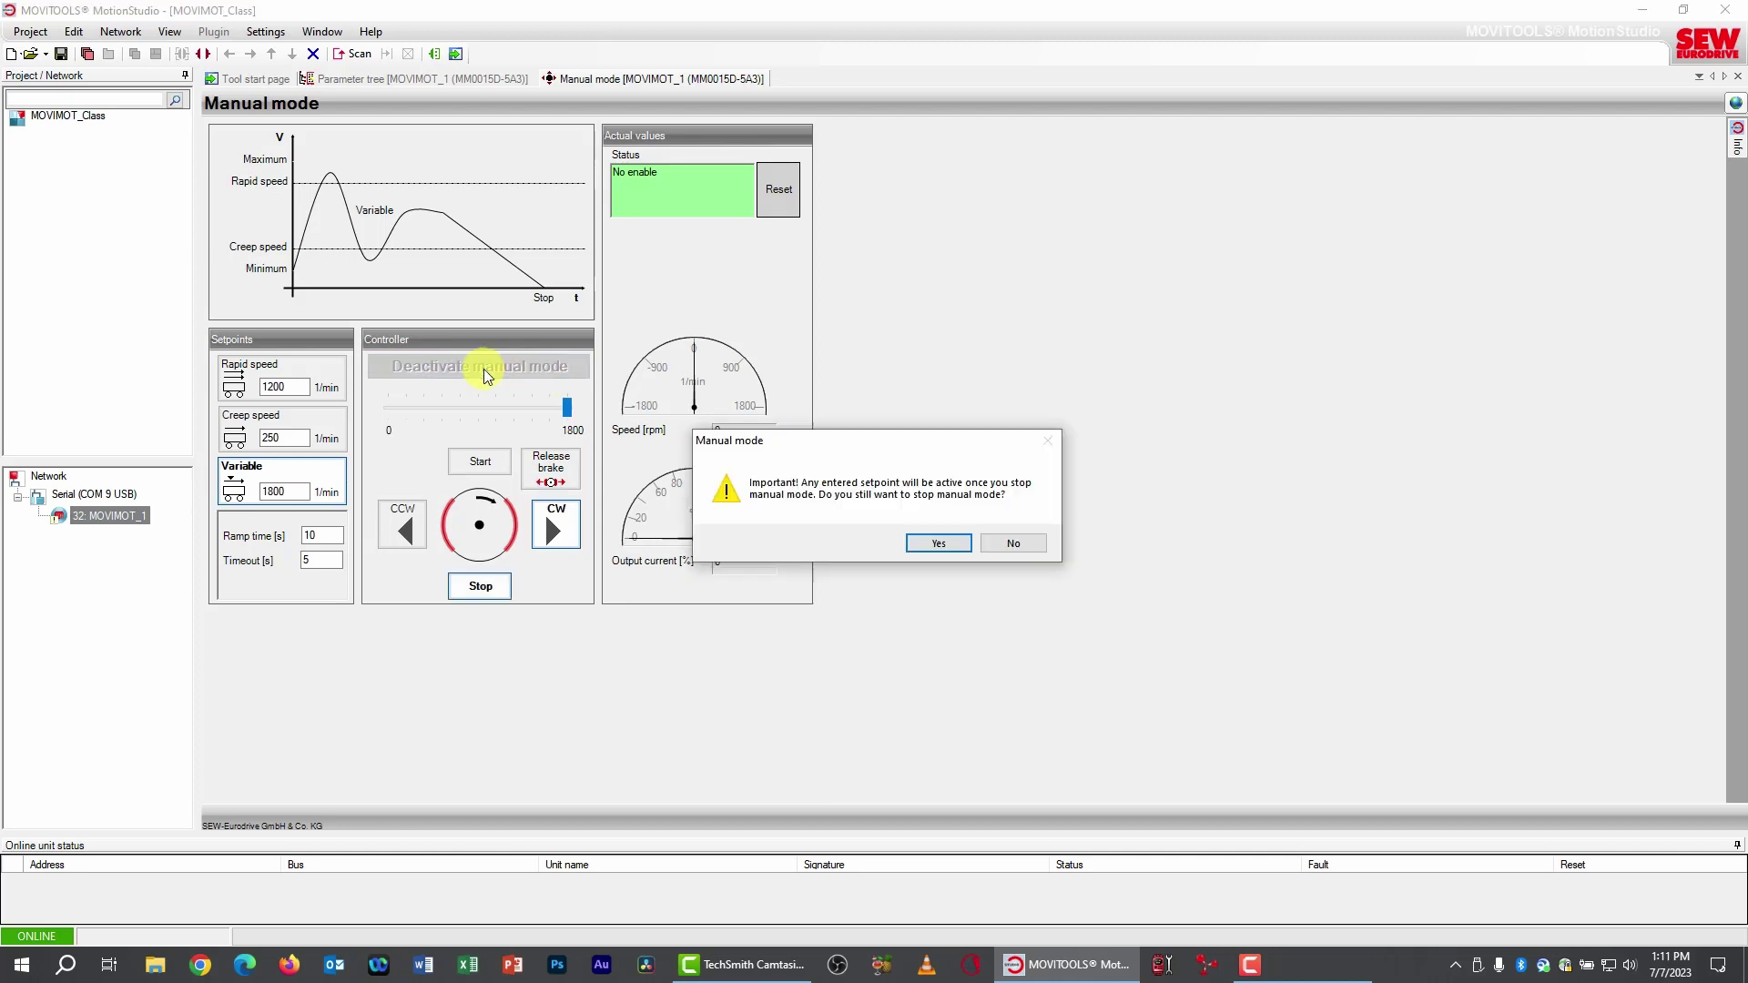
click(922, 546)
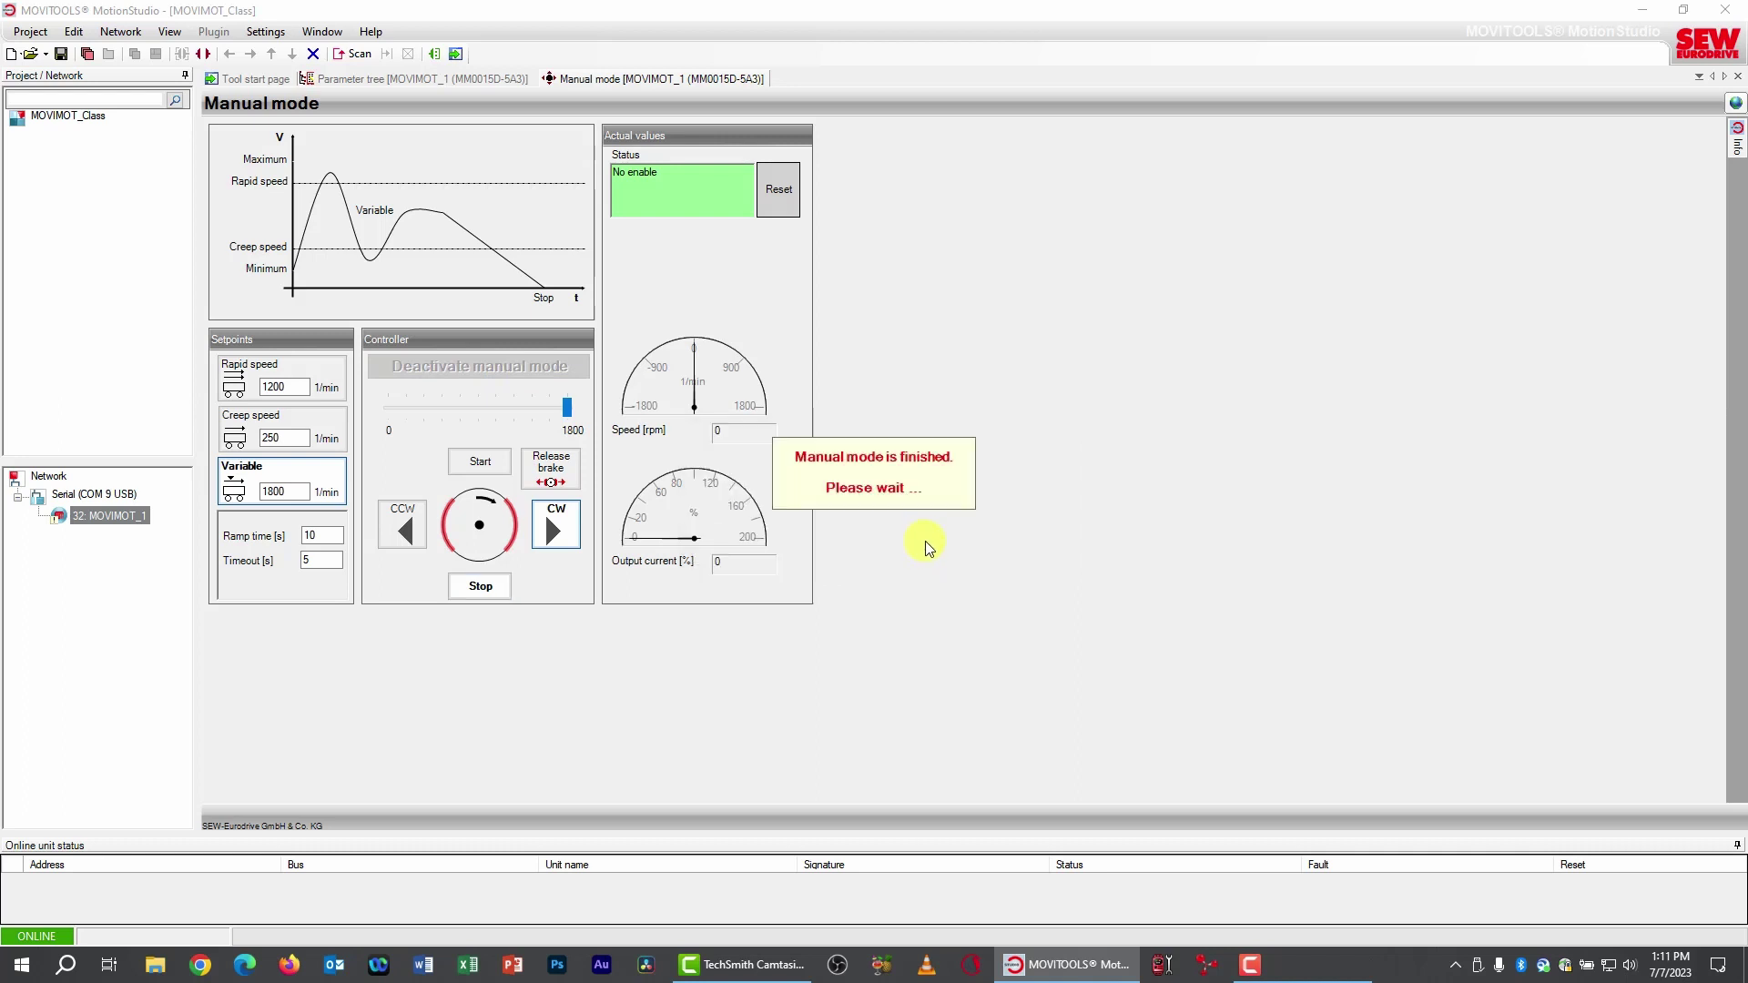
click(441, 80)
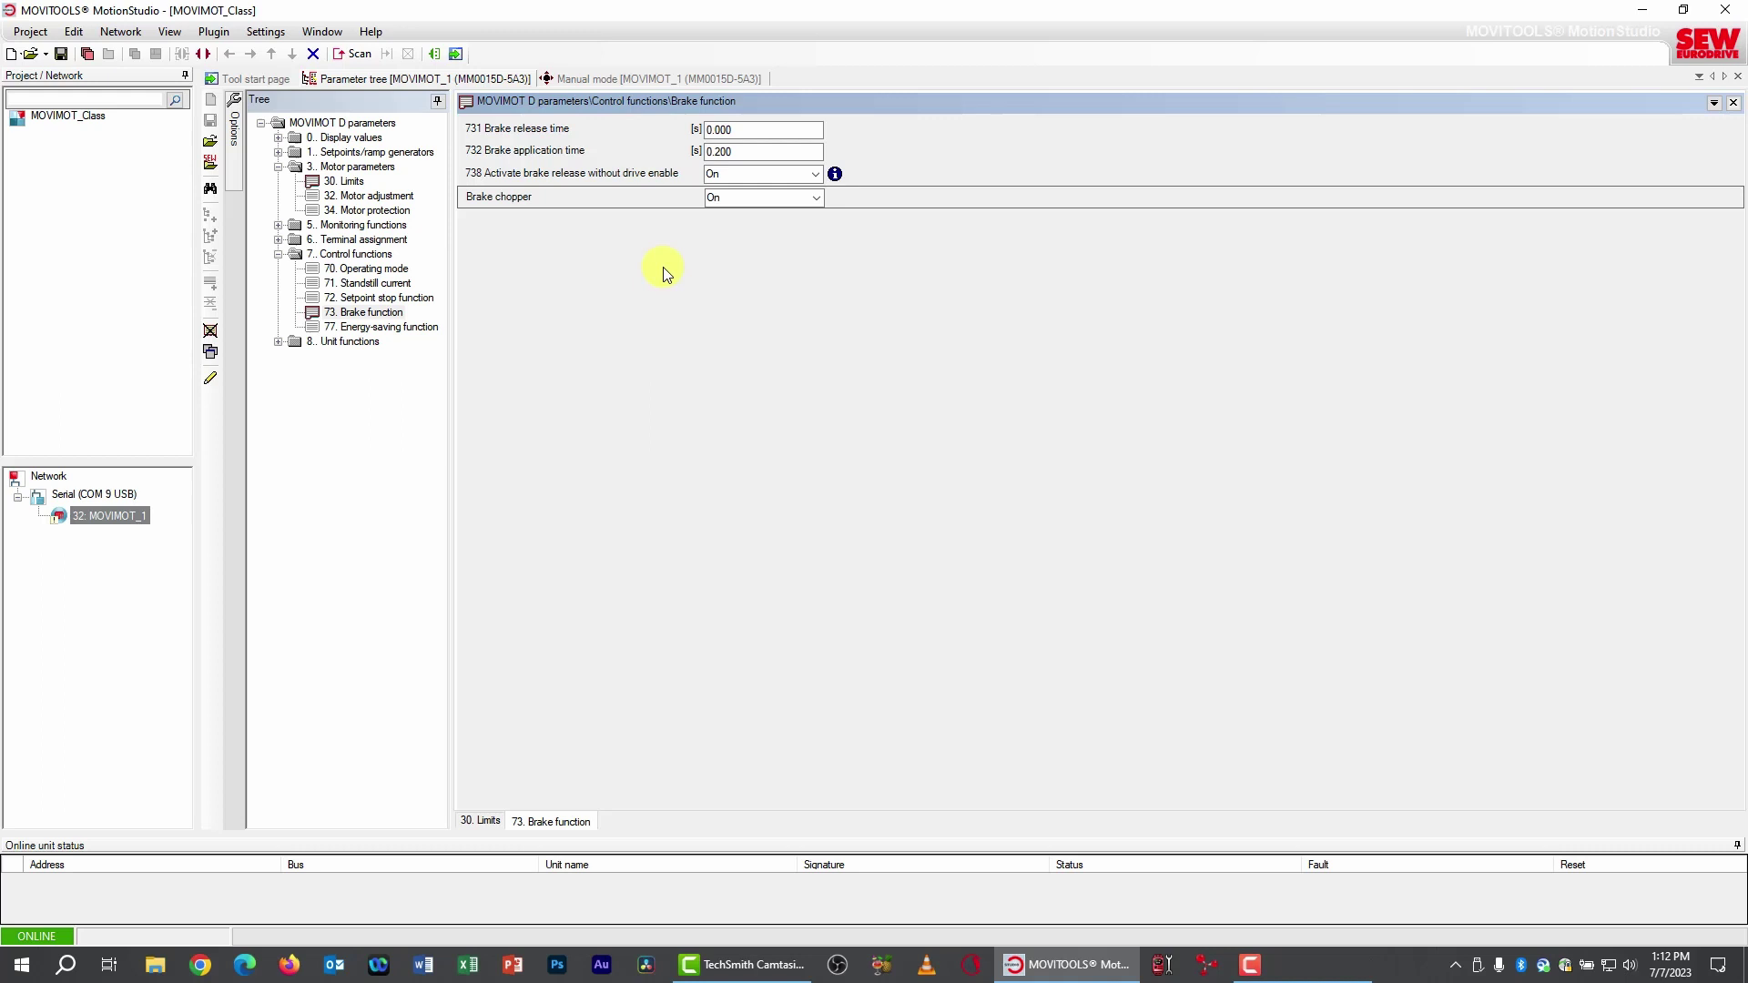
- Under 60. Binary inputs, set 600 Terminal configuration to 'Configuration of setpoint changeover, CCW/stop, CW/stop'
click(278, 239)
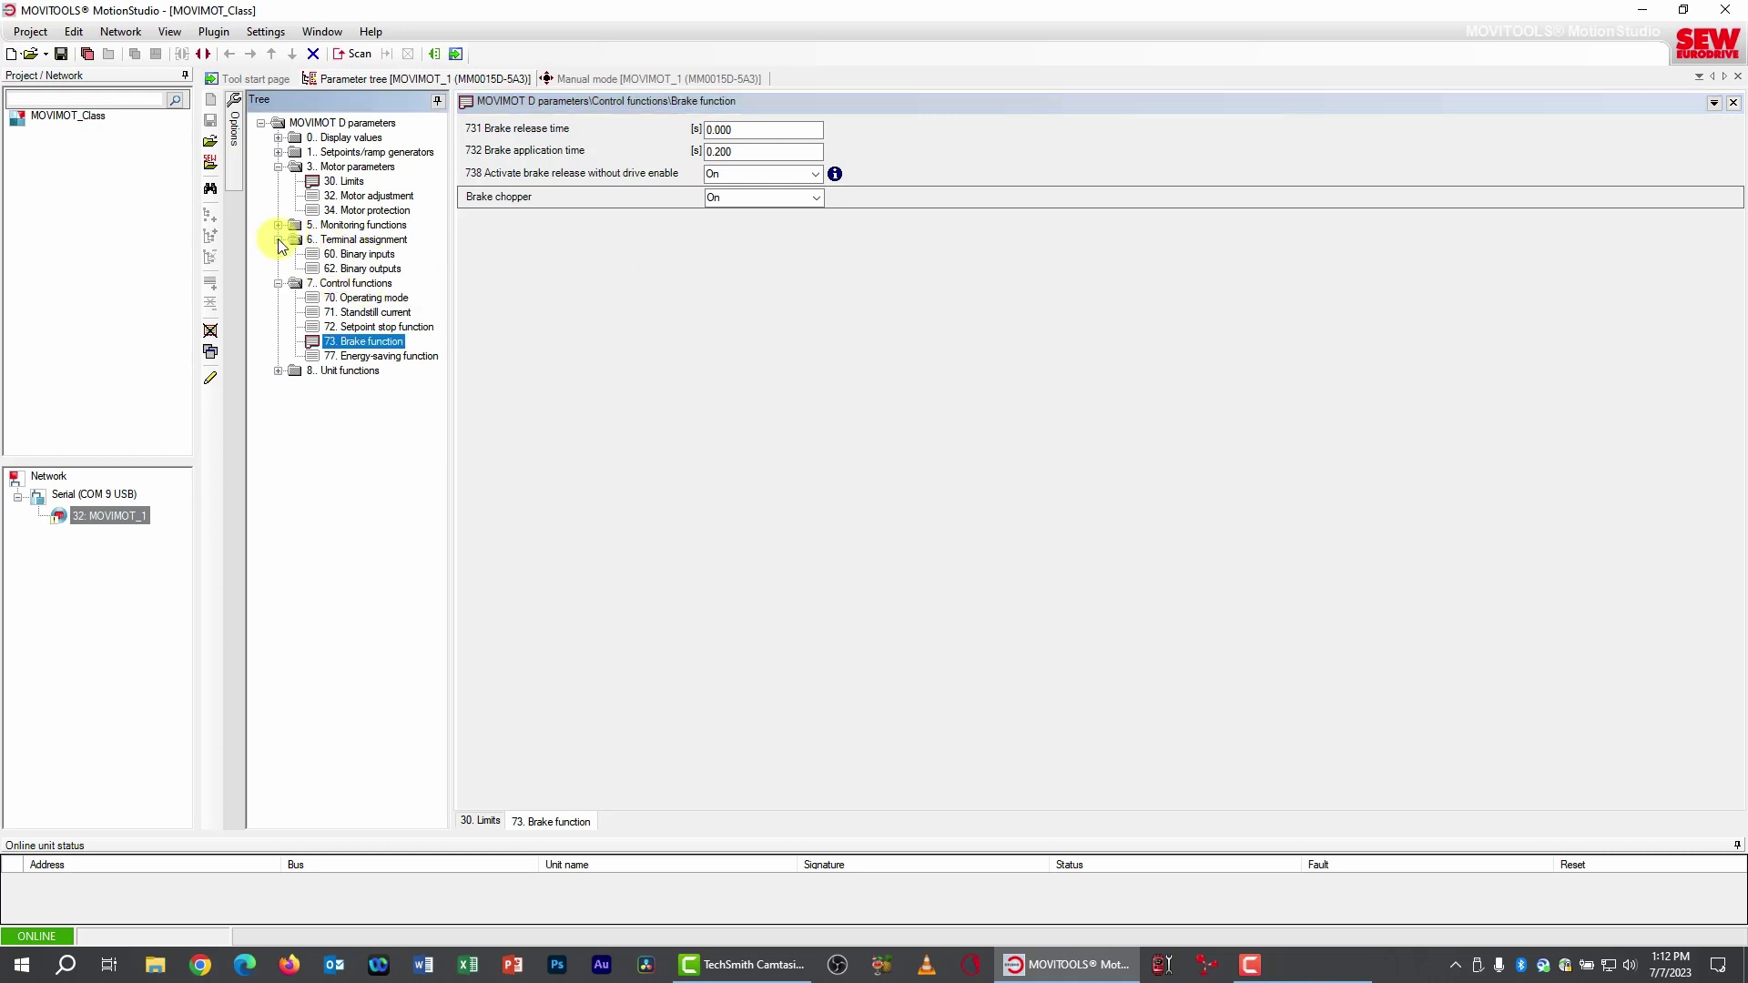
click(357, 256)
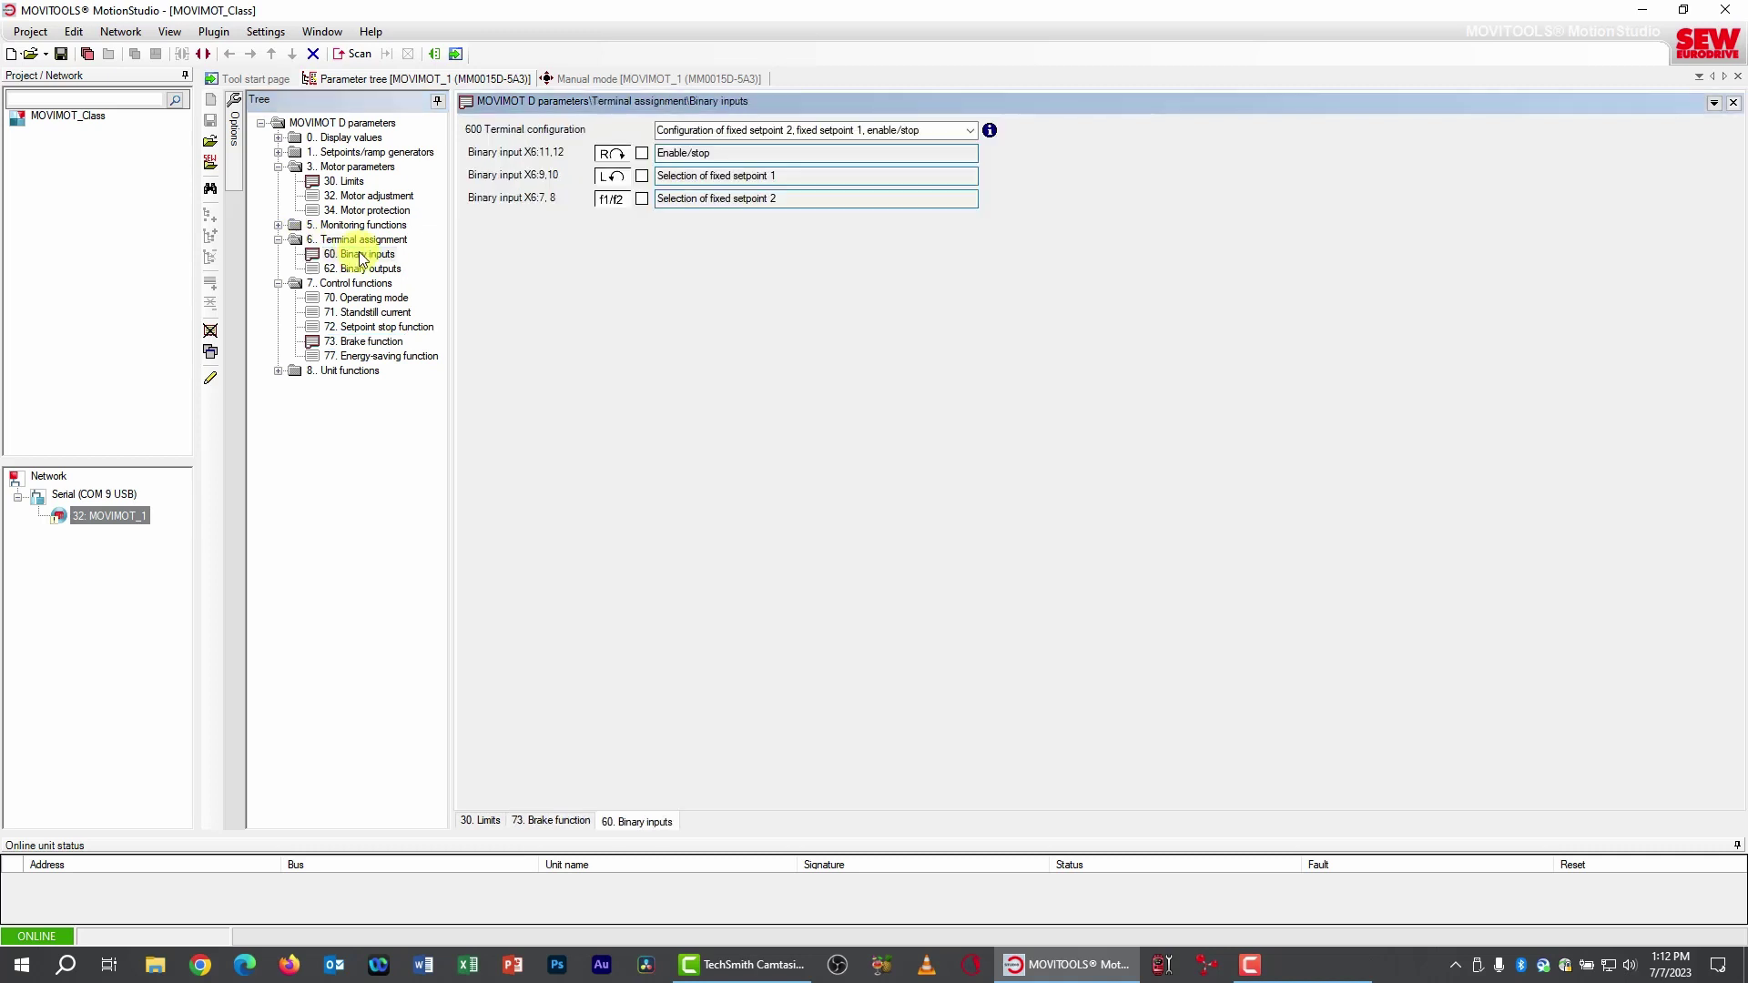
click(971, 133)
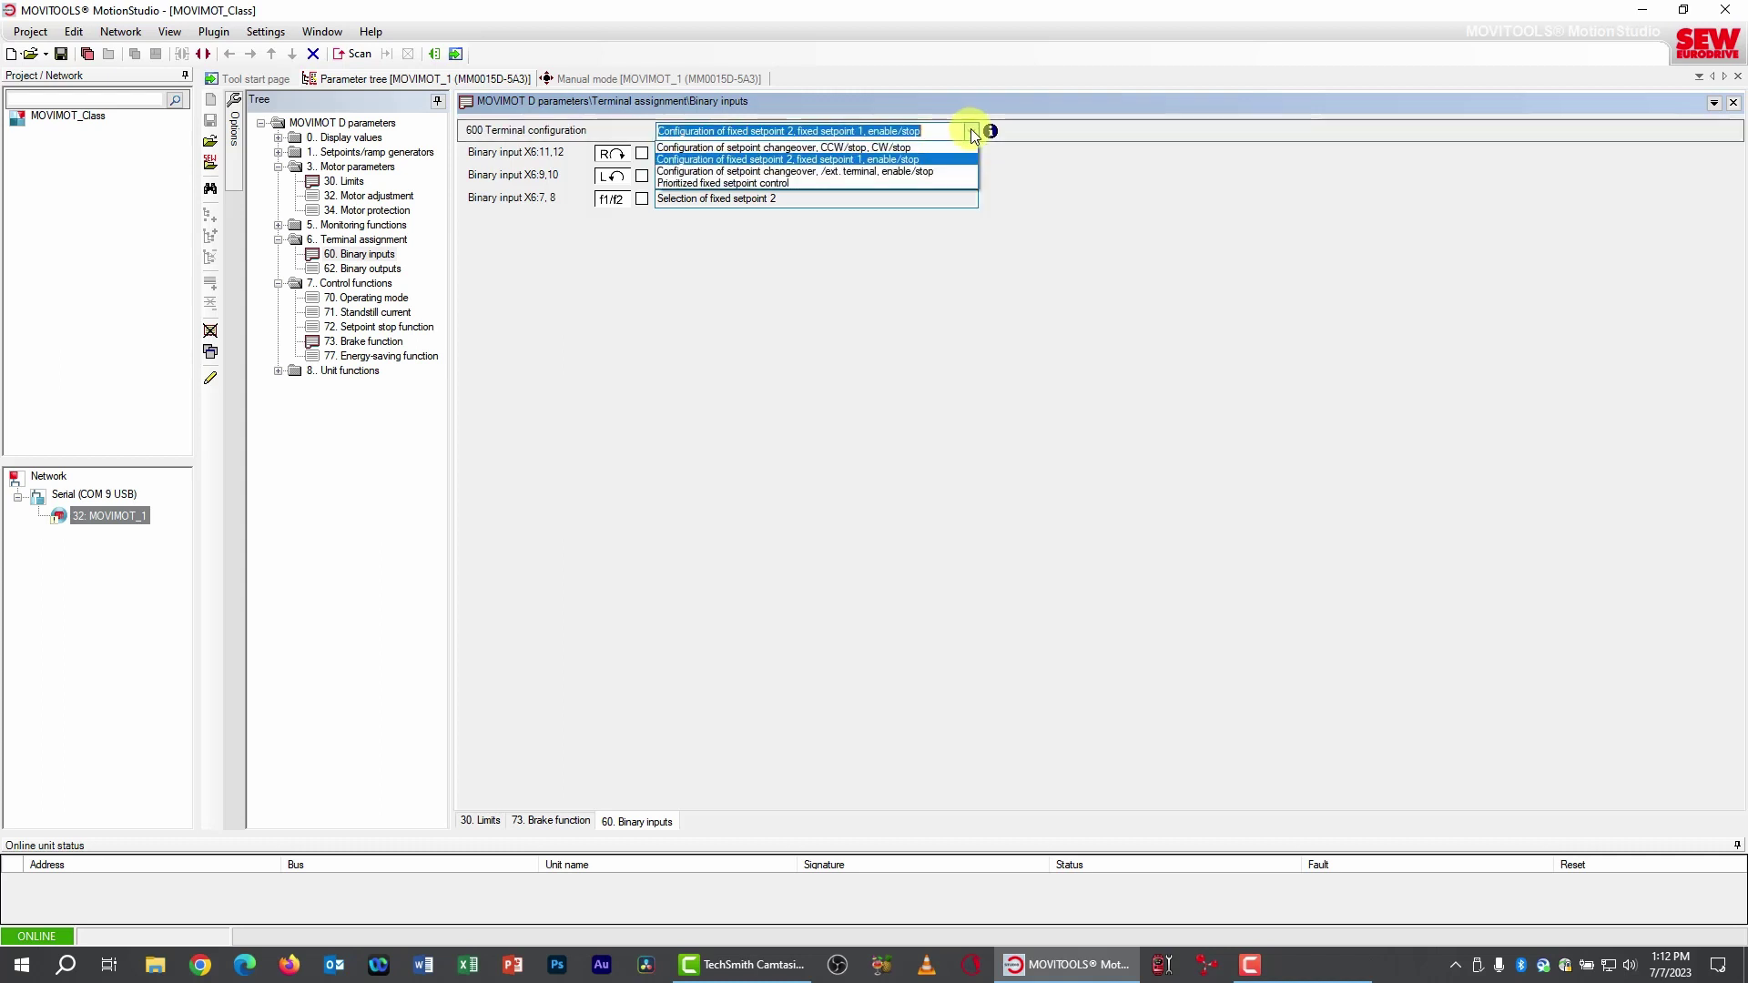
click(902, 156)
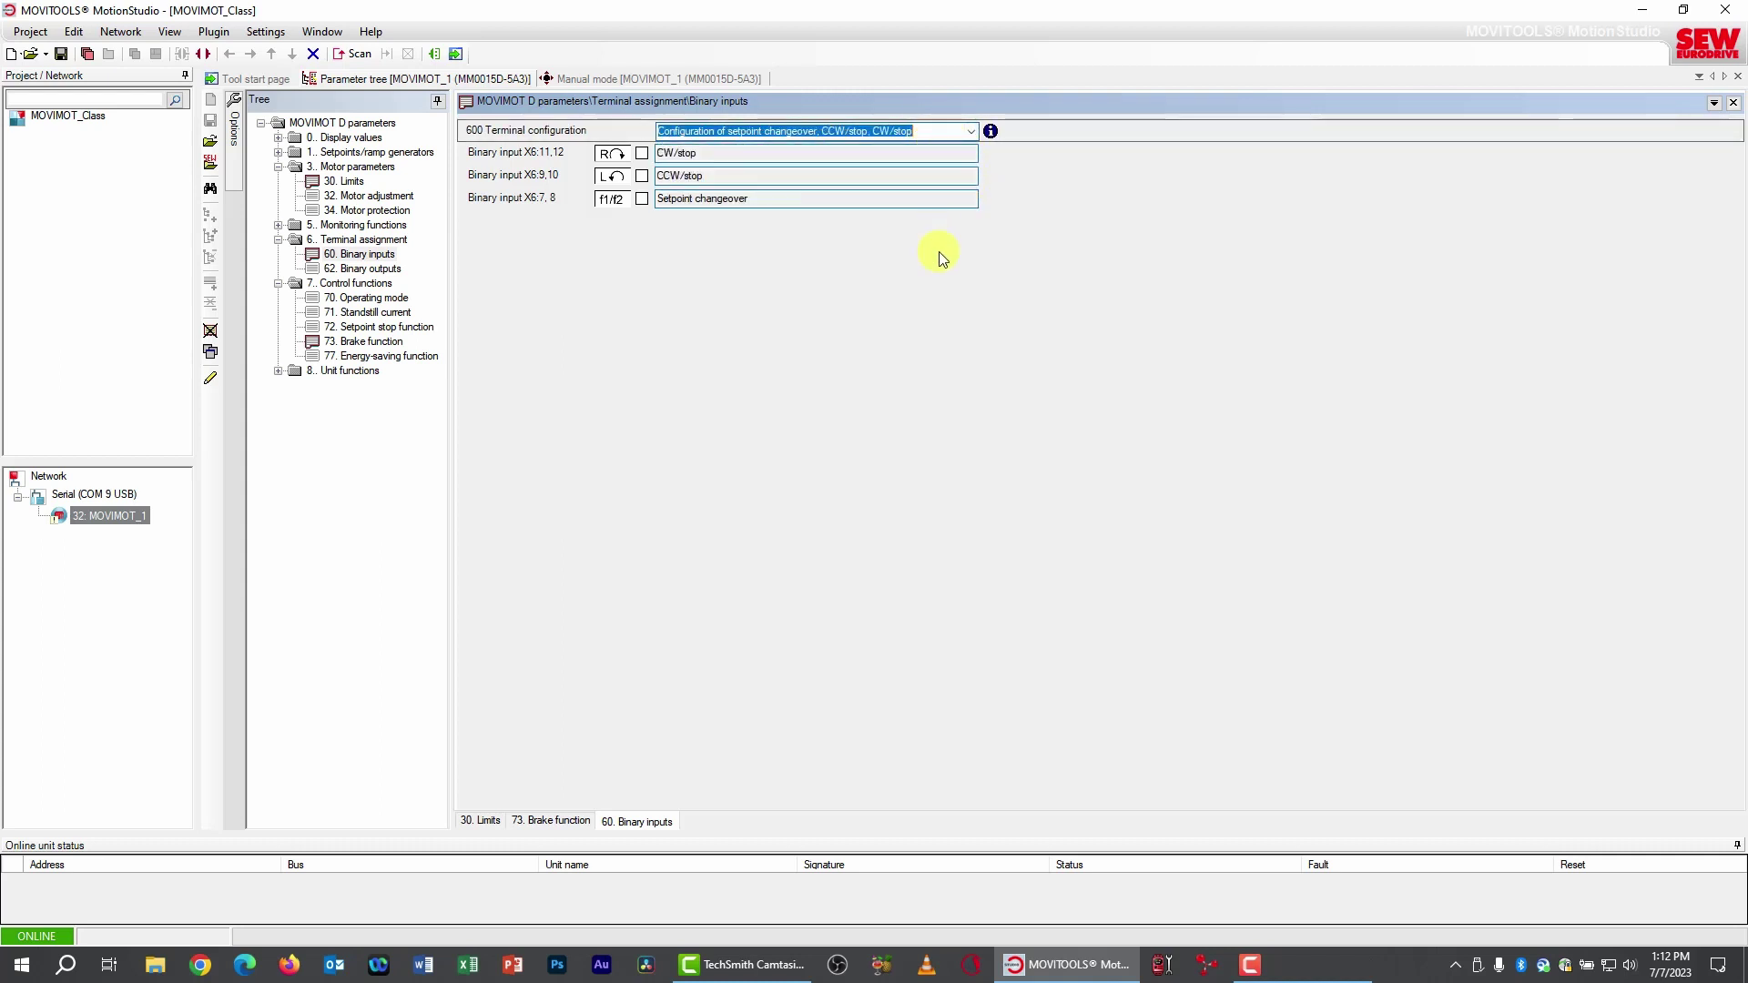